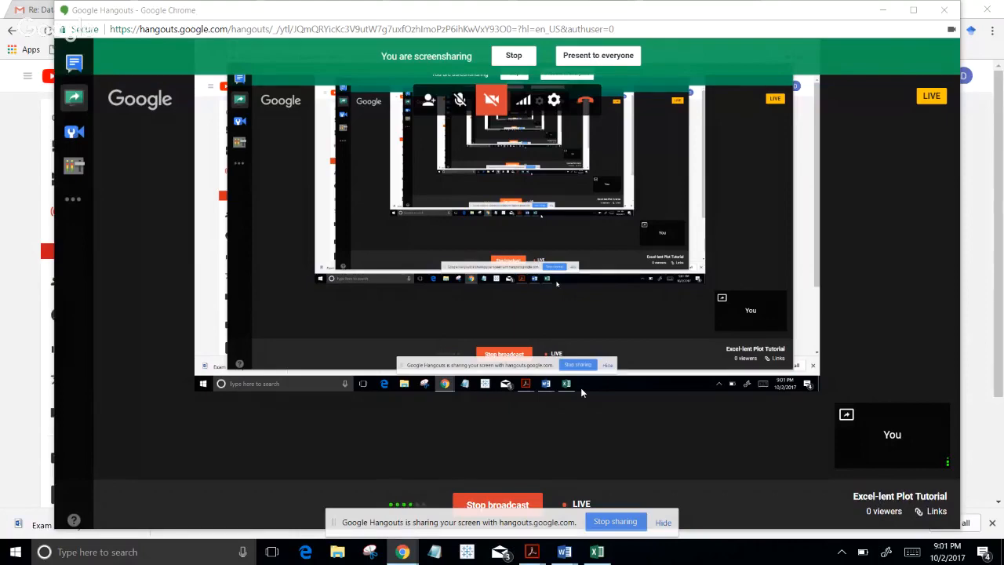
In the Excel workbook, insert a markers-only scatter chart of the Exam and Anxiety columns and display its available chart elements.
{"action": "left_click", "coordinate": [608, 555]}
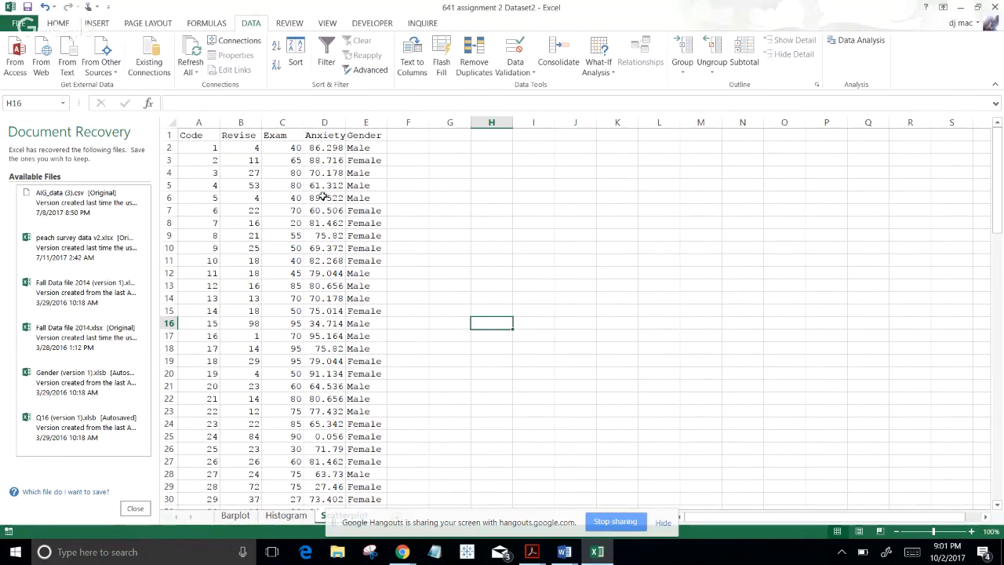
{"action": "left_click", "coordinate": [285, 136]}
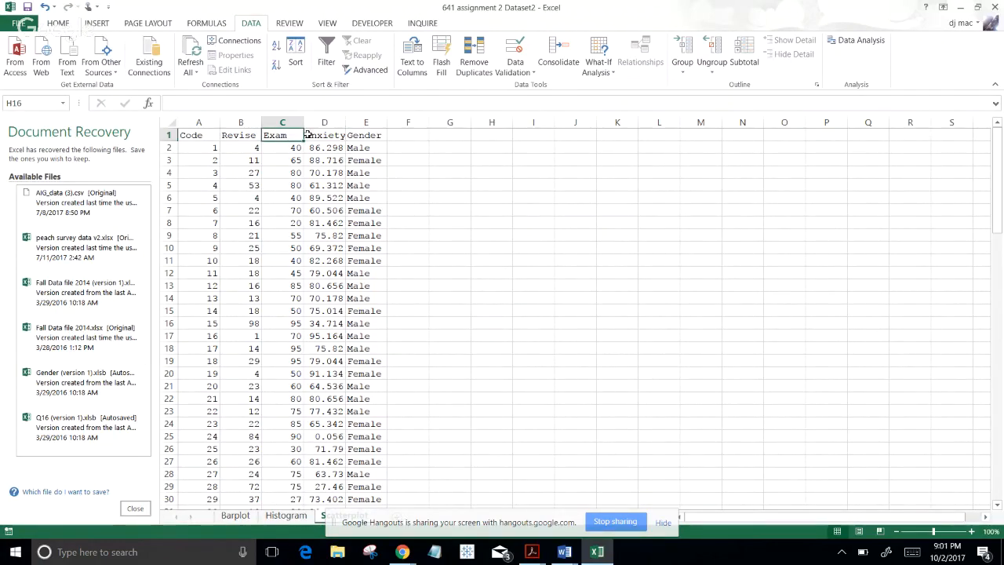
{"action": "left_click", "coordinate": [314, 137]}
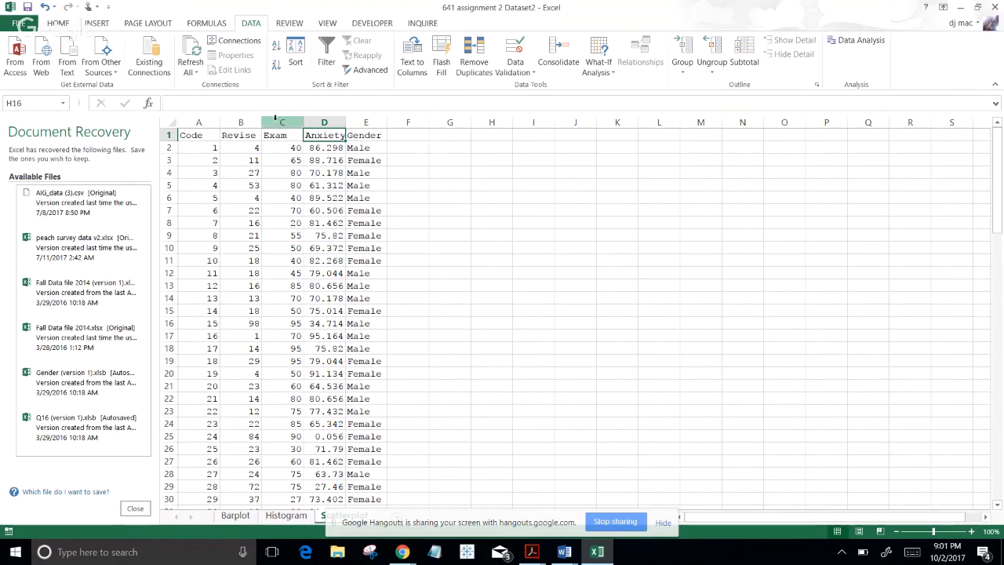
{"action": "left_click_drag", "start_coordinate": [274, 116], "coordinate": [321, 118]}
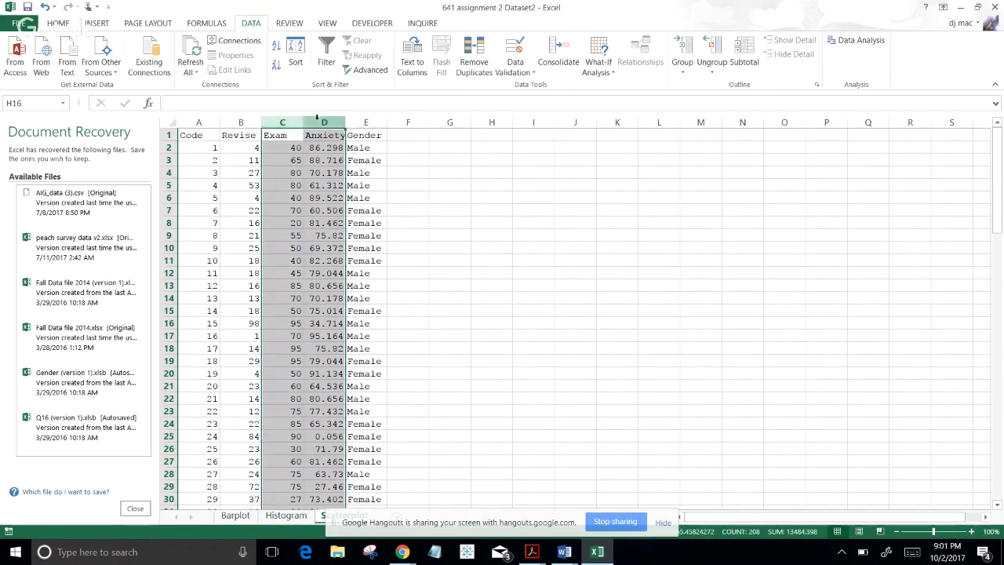
{"action": "left_click", "coordinate": [96, 24]}
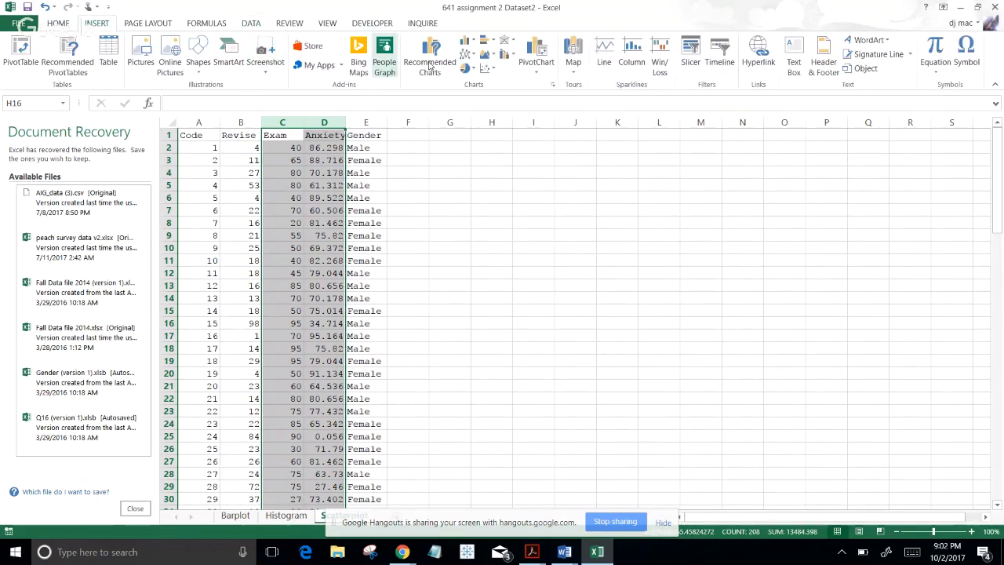
{"action": "left_click", "coordinate": [487, 69]}
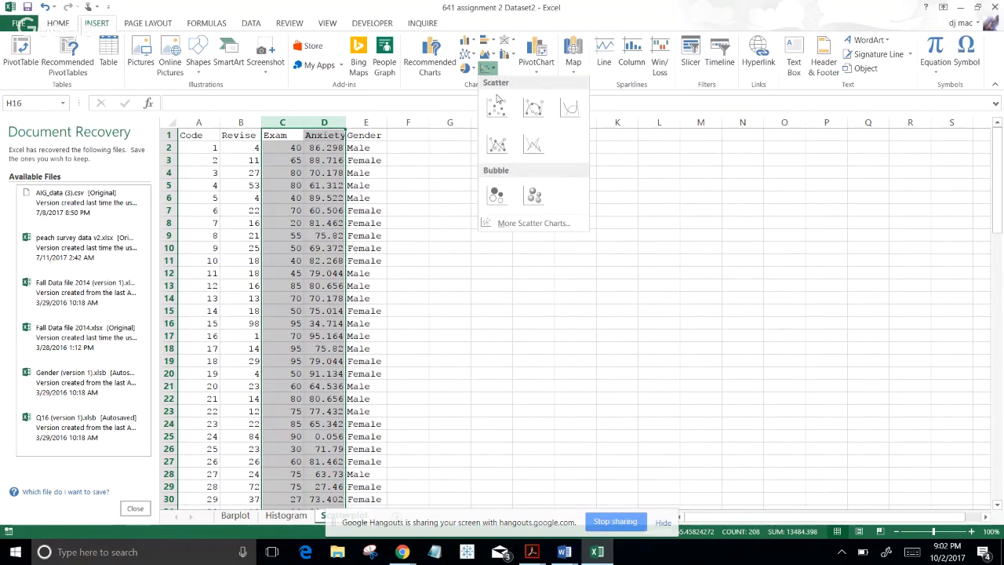
{"action": "left_click", "coordinate": [497, 111]}
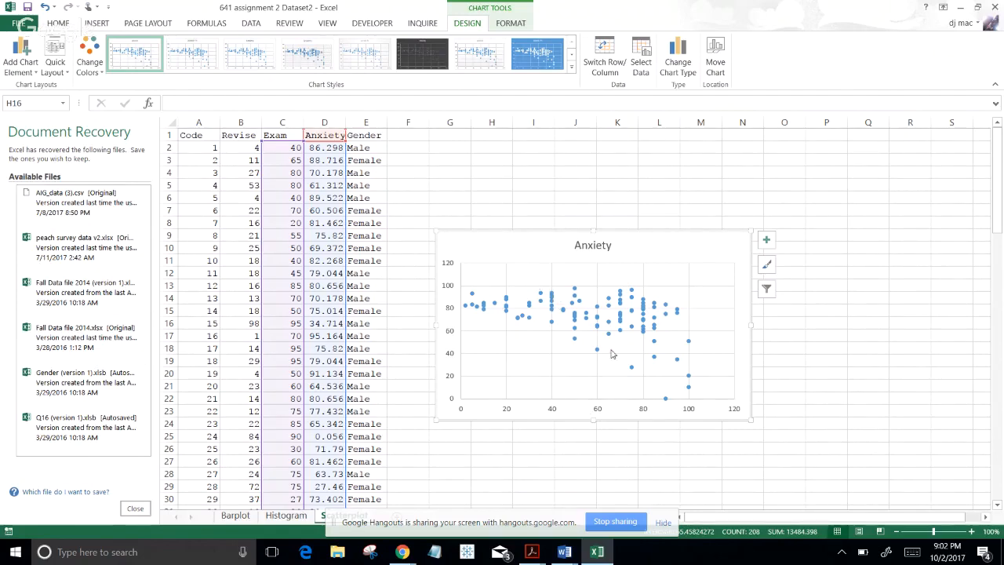
{"action": "left_click", "coordinate": [766, 242]}
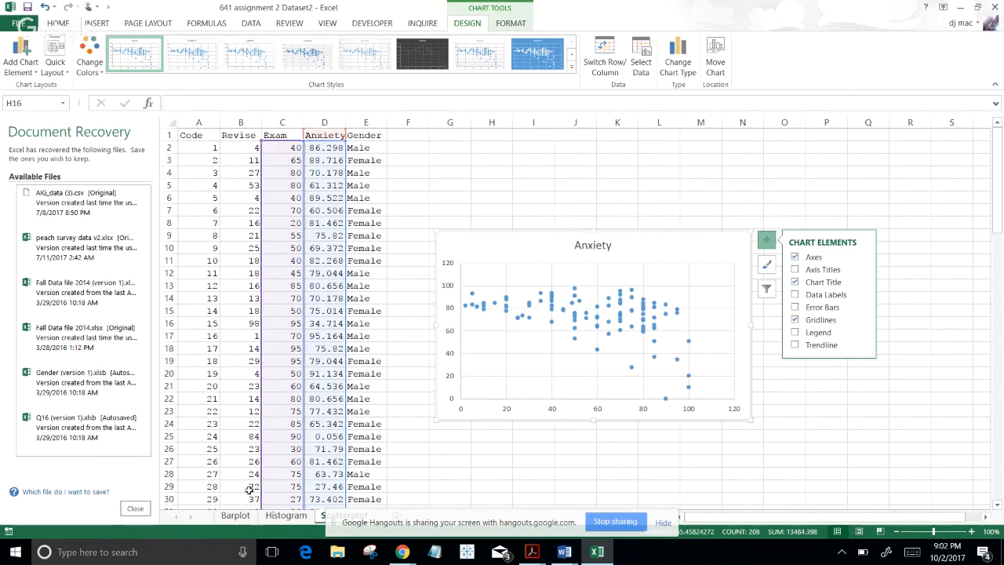
On the Barplot sheet, insert a PivotChart from range A1:C41, placed on the existing worksheet at cell D5.
{"action": "left_click", "coordinate": [236, 516]}
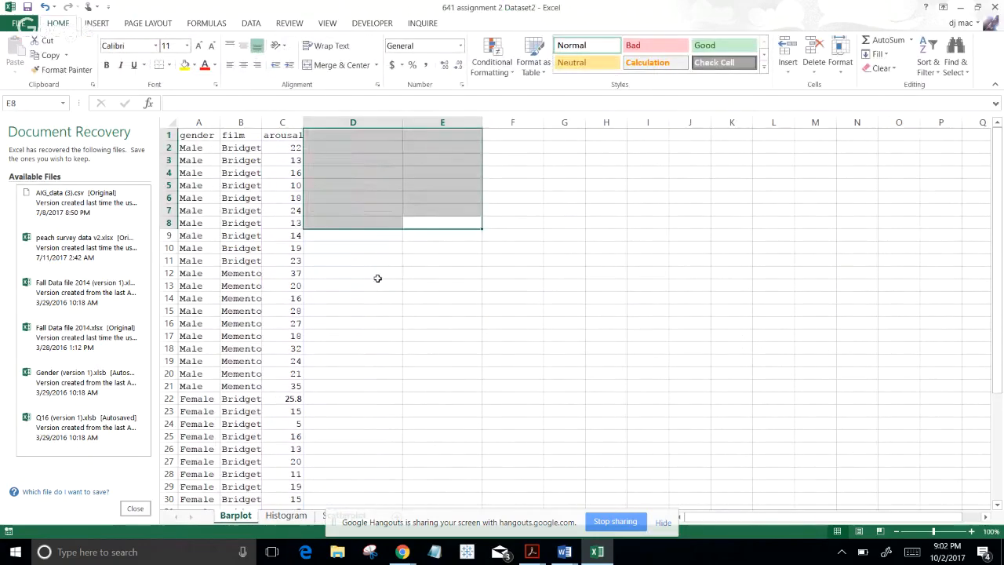
{"action": "left_click", "coordinate": [392, 261]}
{"action": "left_click", "coordinate": [362, 211]}
{"action": "left_click", "coordinate": [357, 186]}
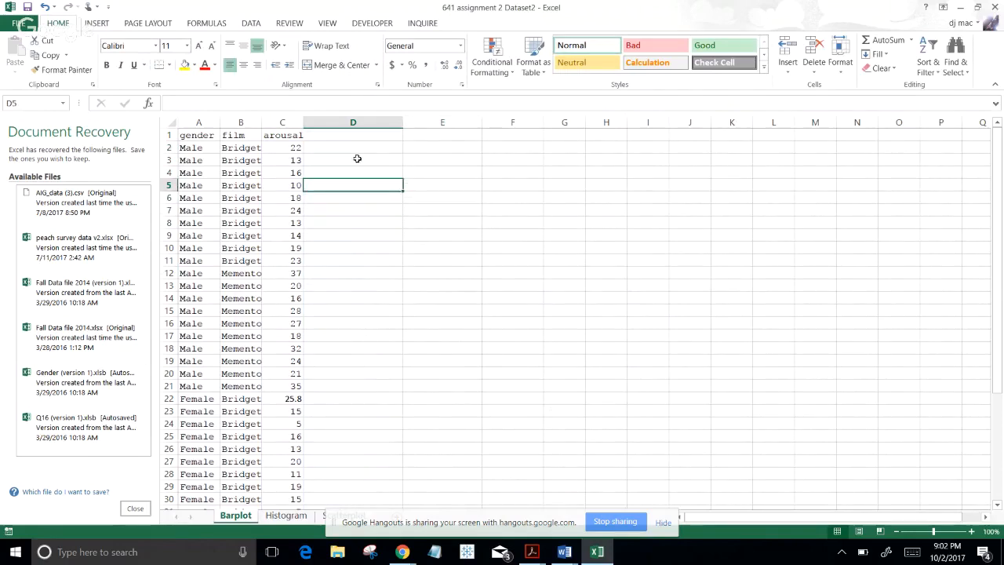
{"action": "left_click", "coordinate": [96, 23]}
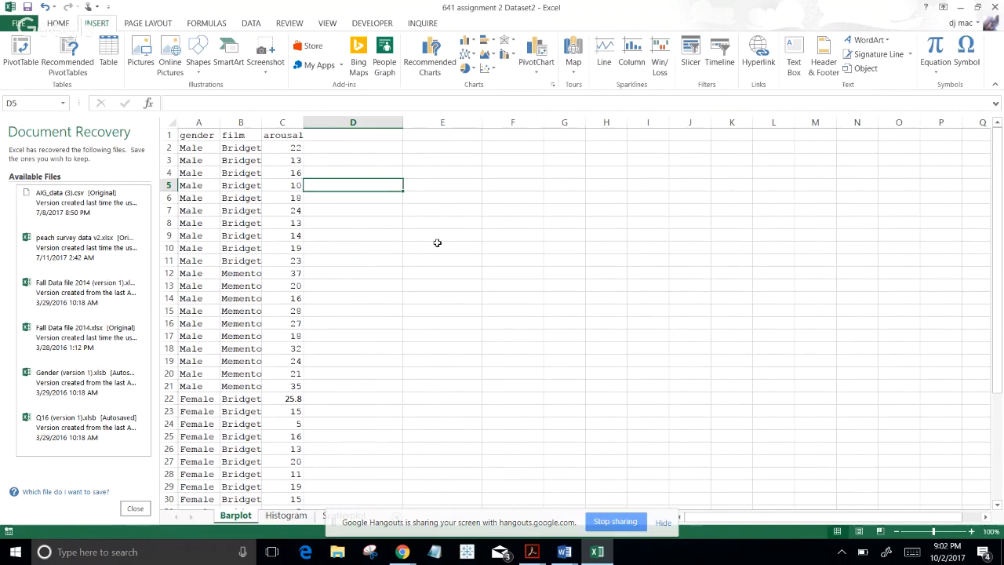
{"action": "left_click", "coordinate": [541, 51]}
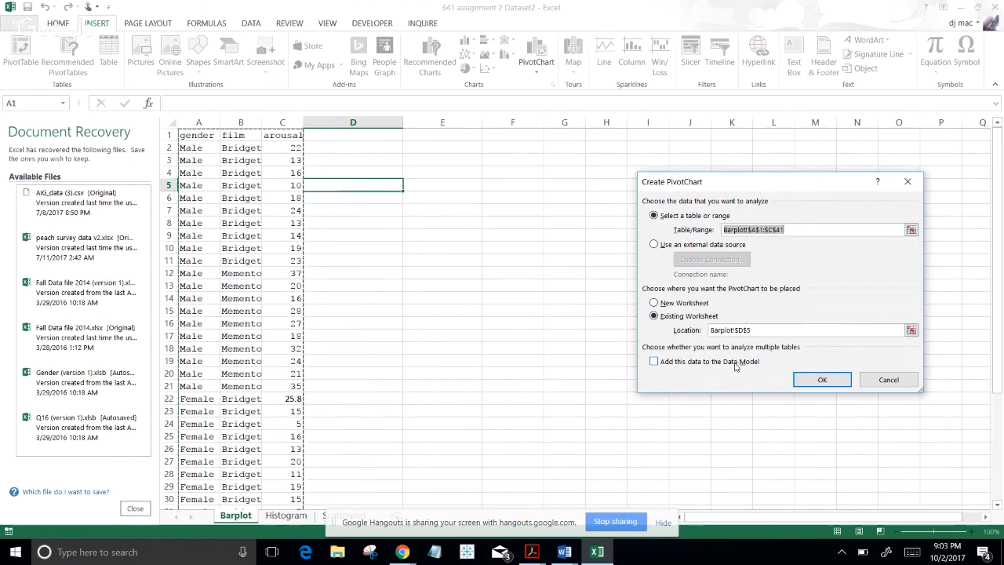
{"action": "left_click", "coordinate": [824, 380]}
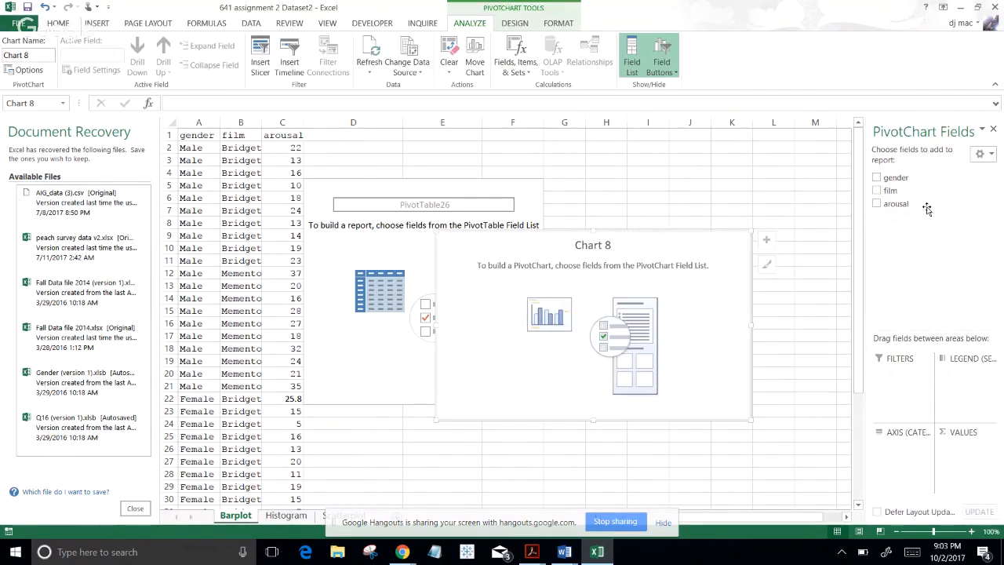
Add the gender, film and arousal fields to the PivotChart and move the chart beside the pivot table.
{"action": "left_click", "coordinate": [877, 178]}
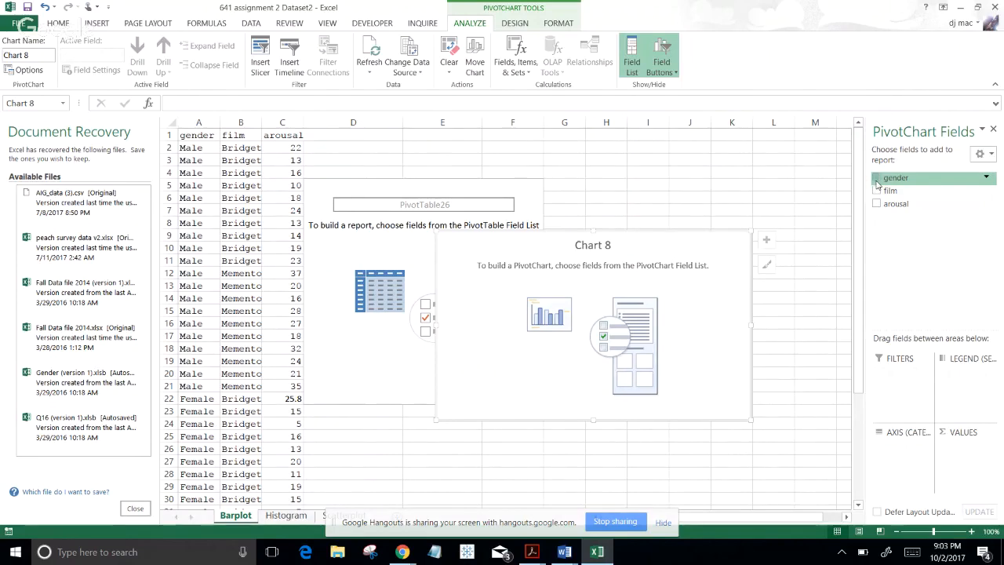
{"action": "left_click", "coordinate": [878, 191]}
{"action": "left_click", "coordinate": [877, 204]}
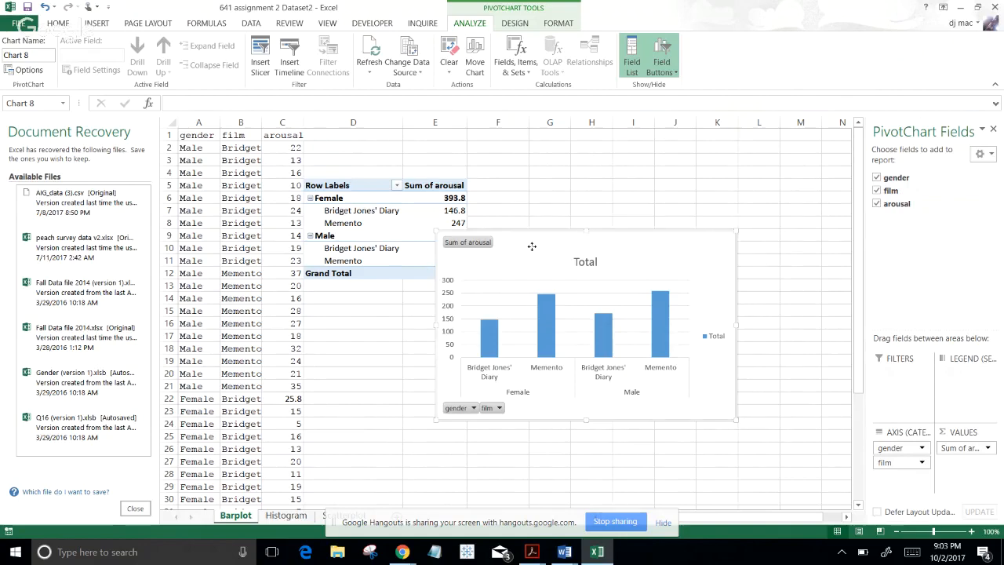
{"action": "left_click_drag", "start_coordinate": [530, 248], "coordinate": [544, 211]}
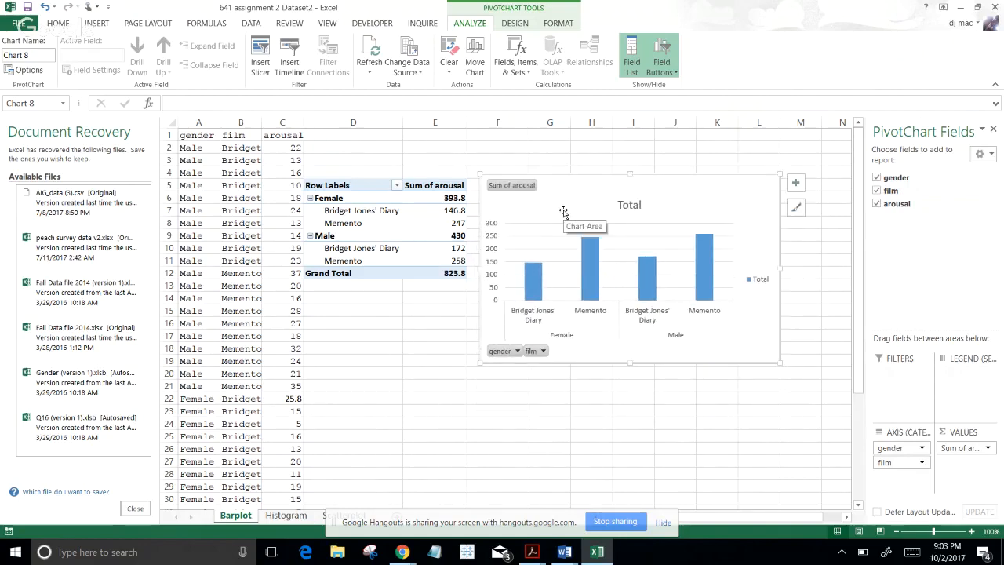
Change the arousal value field to be summarized by Average.
{"action": "left_click", "coordinate": [431, 185]}
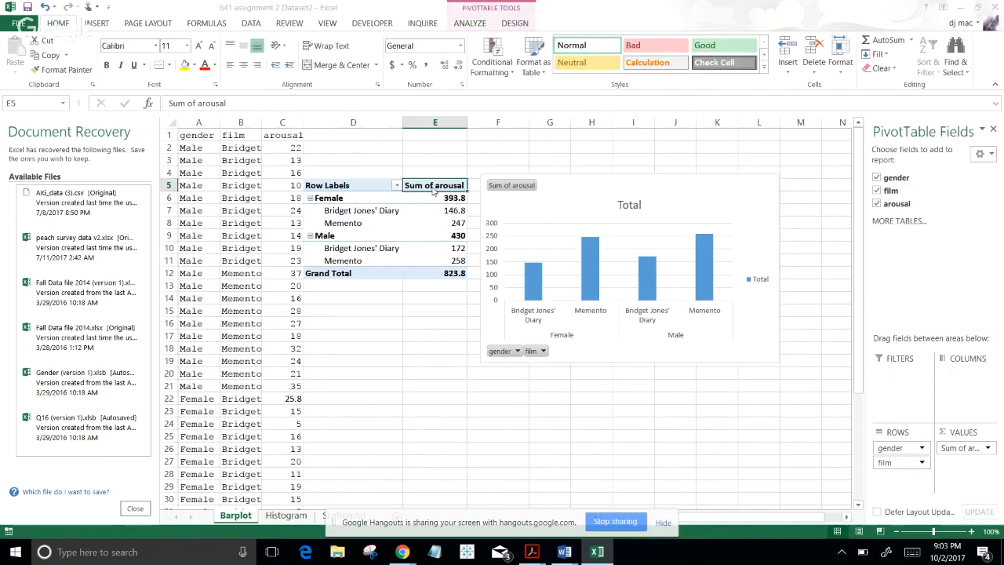
{"action": "double_click", "coordinate": [432, 191]}
{"action": "left_click", "coordinate": [678, 313]}
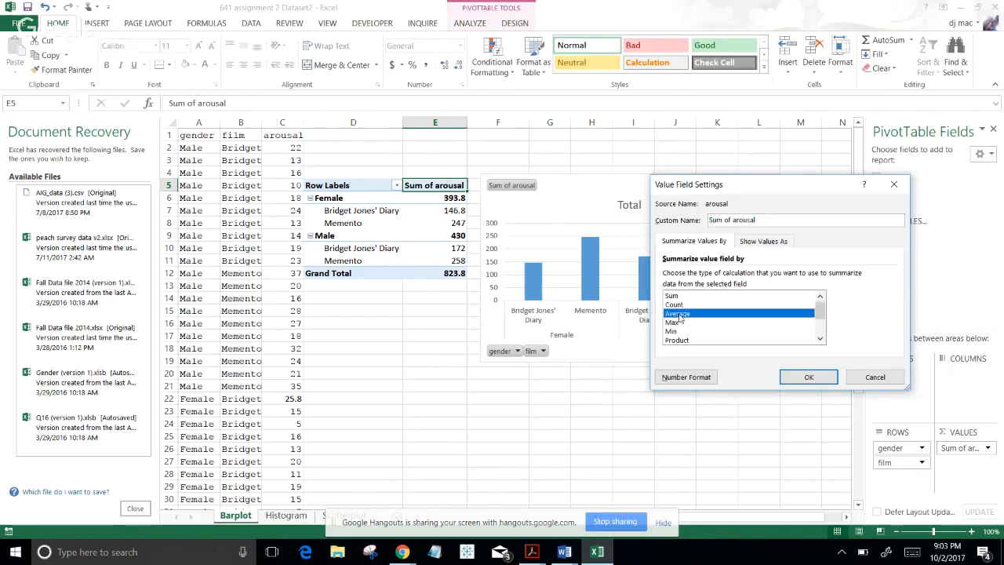
{"action": "left_click", "coordinate": [806, 380]}
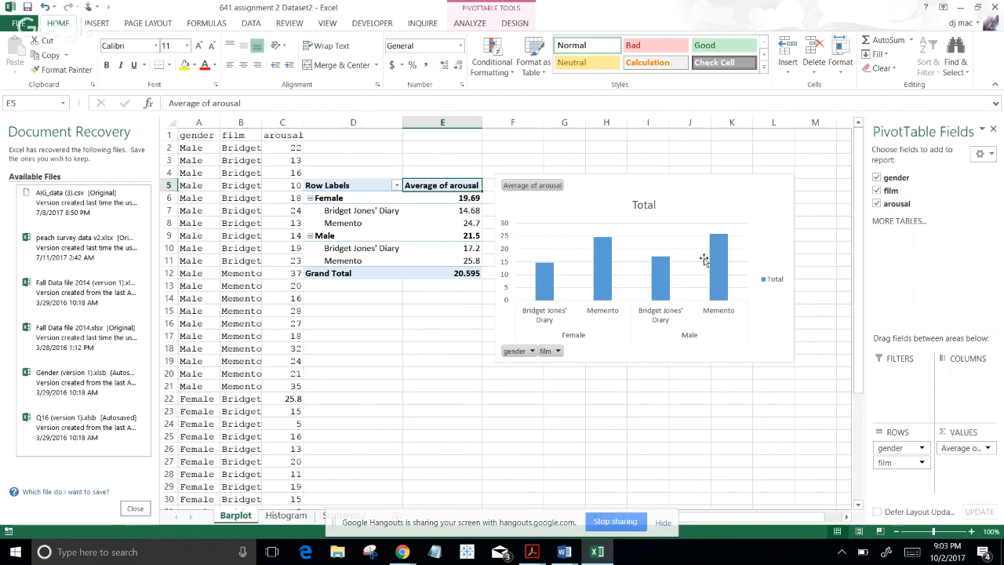
Select the pivot bar chart and display its list of available chart elements.
{"action": "left_click", "coordinate": [920, 448]}
{"action": "left_click", "coordinate": [772, 412]}
{"action": "left_click", "coordinate": [759, 428]}
{"action": "left_click", "coordinate": [725, 230]}
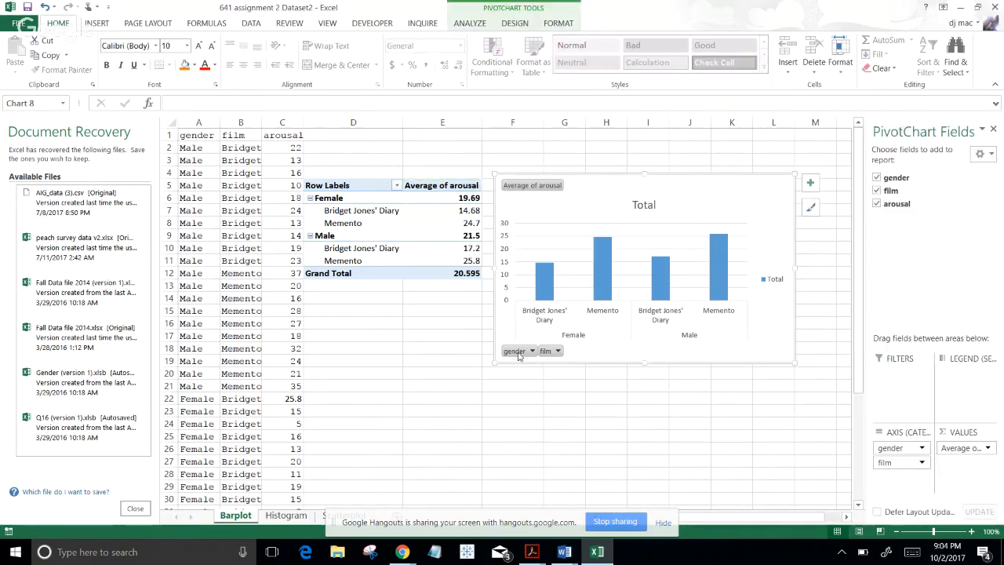
{"action": "left_click", "coordinate": [811, 183]}
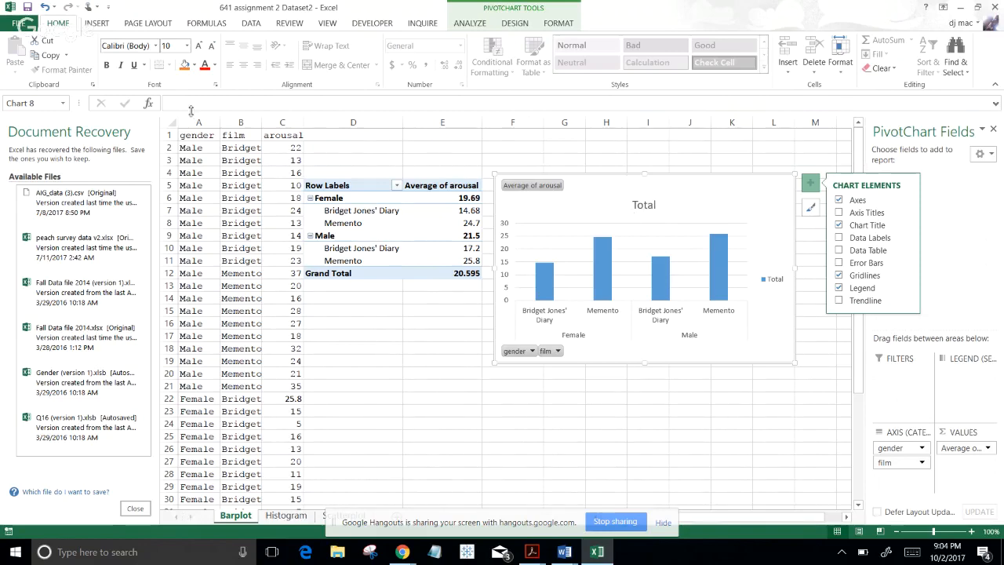
Review the day1 values and the Bad, Better and Best bin columns on the Histogram sheet.
{"action": "left_click", "coordinate": [284, 516]}
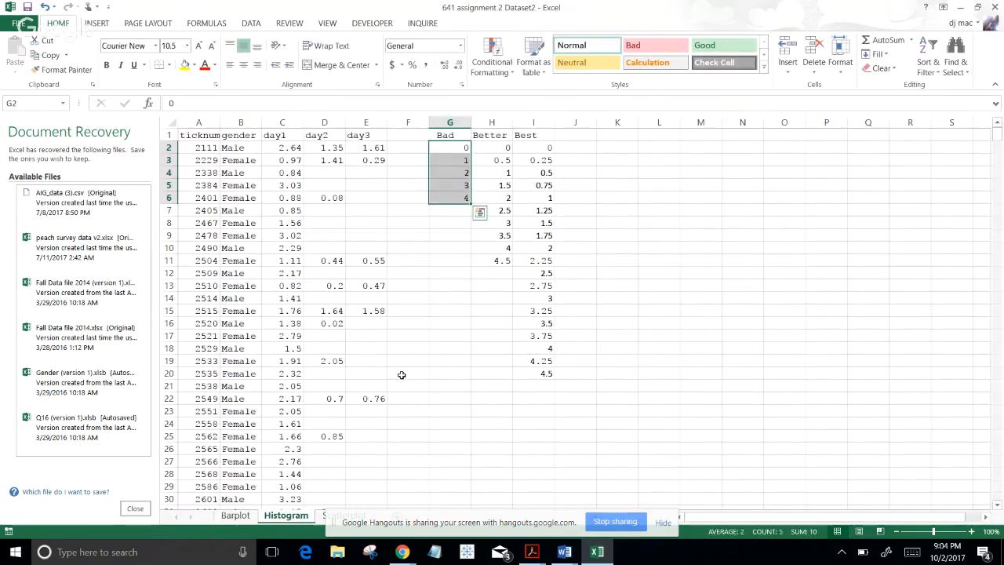
{"action": "left_click", "coordinate": [617, 210]}
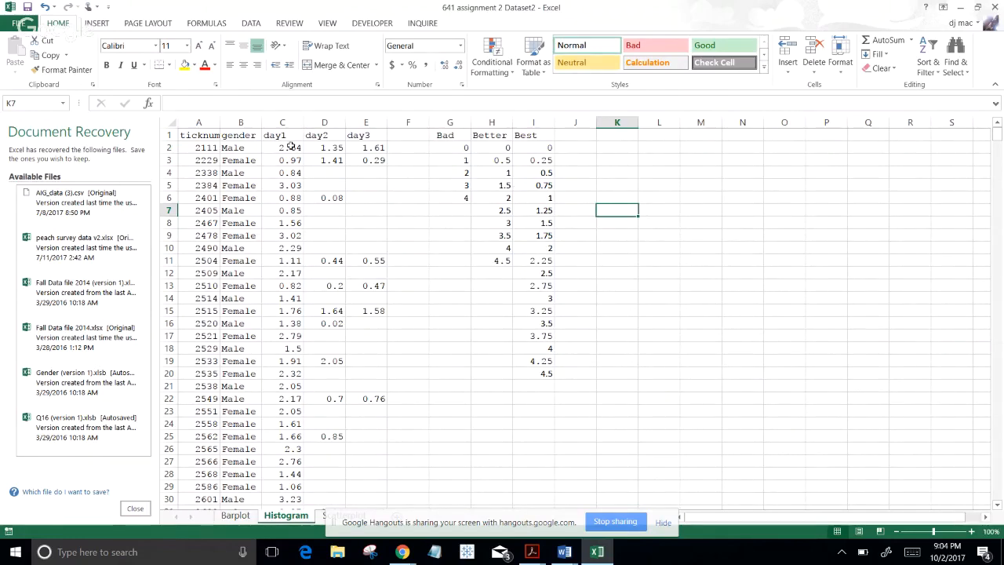
{"action": "left_click_drag", "start_coordinate": [291, 146], "coordinate": [298, 200]}
{"action": "left_click", "coordinate": [397, 203]}
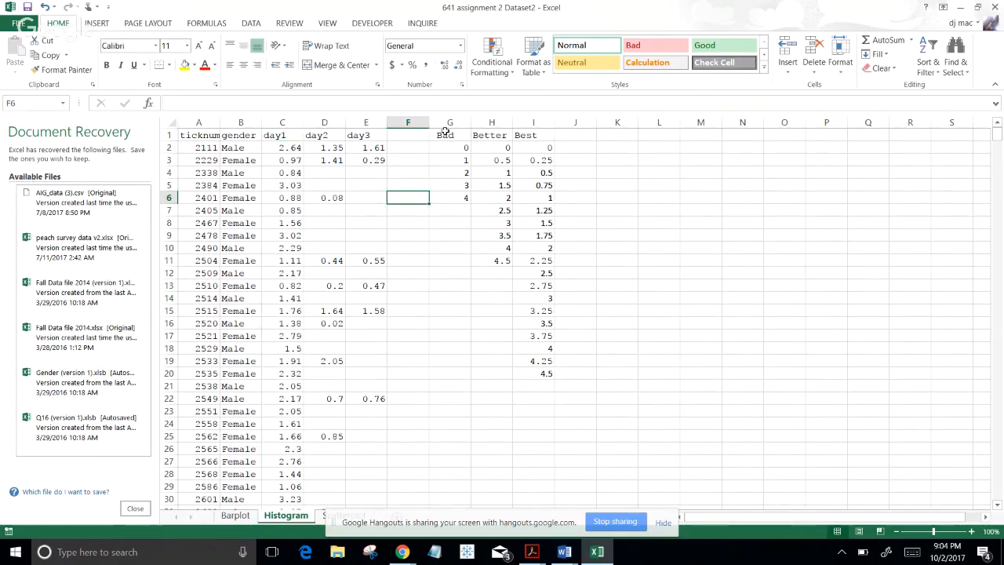
{"action": "left_click_drag", "start_coordinate": [445, 131], "coordinate": [542, 369]}
{"action": "left_click_drag", "start_coordinate": [566, 165], "coordinate": [565, 169]}
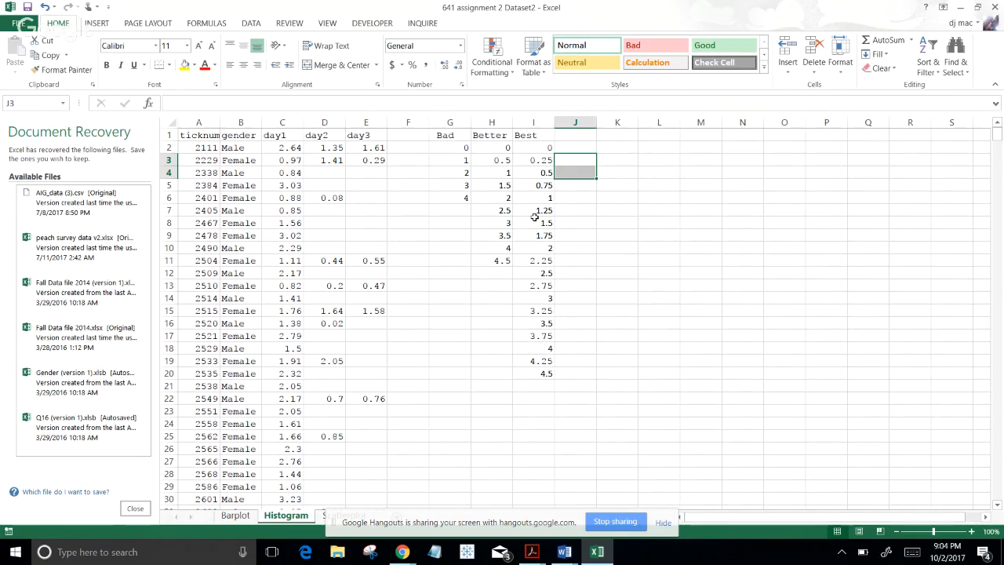
Start the Histogram tool from the Data Analysis tools.
{"action": "left_click", "coordinate": [250, 24]}
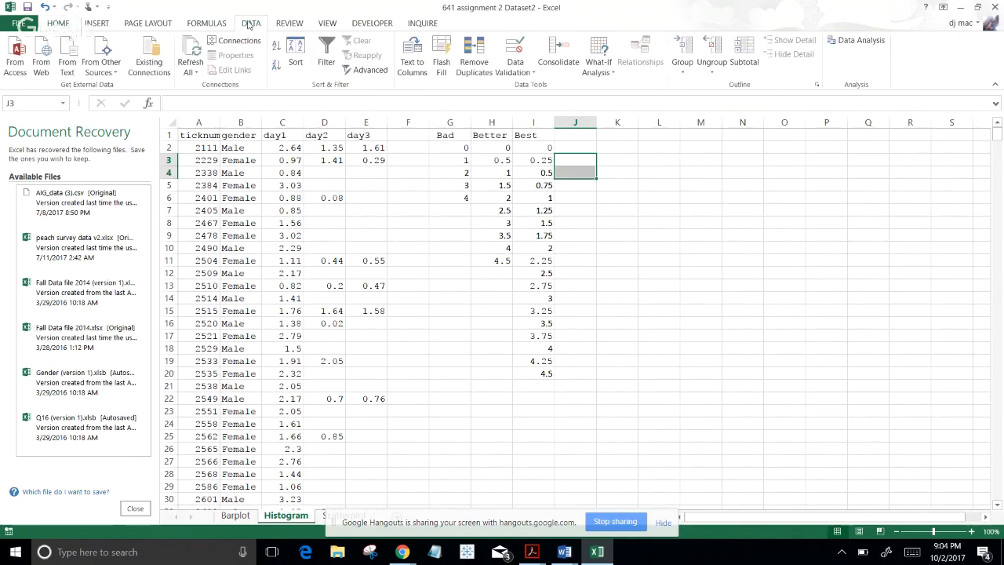
{"action": "left_click", "coordinate": [859, 43]}
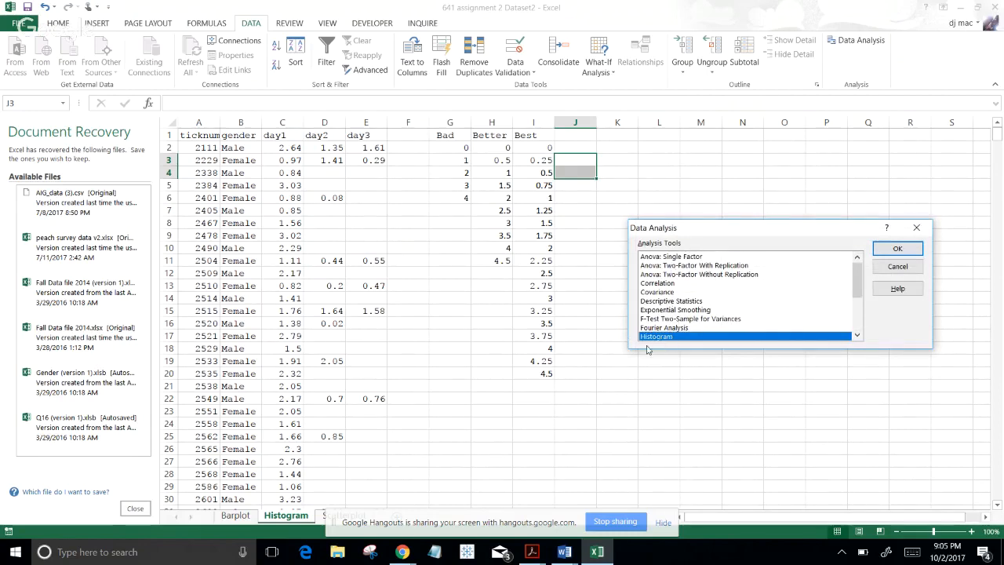
{"action": "scroll", "coordinate": [692, 329], "scroll_direction": "down", "scroll_amount": 2}
{"action": "scroll", "coordinate": [663, 314], "scroll_direction": "up", "scroll_amount": 1}
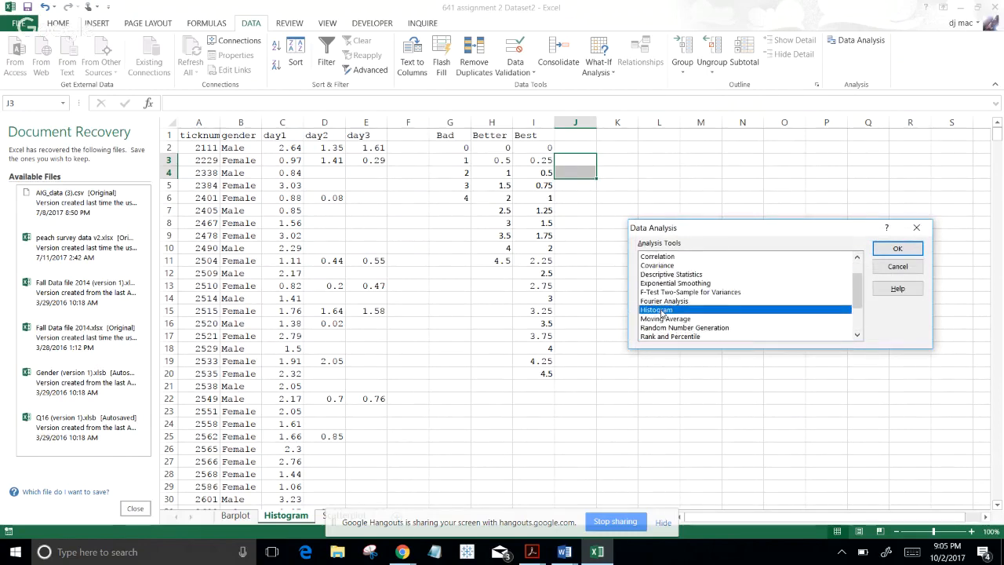
{"action": "left_click", "coordinate": [897, 250]}
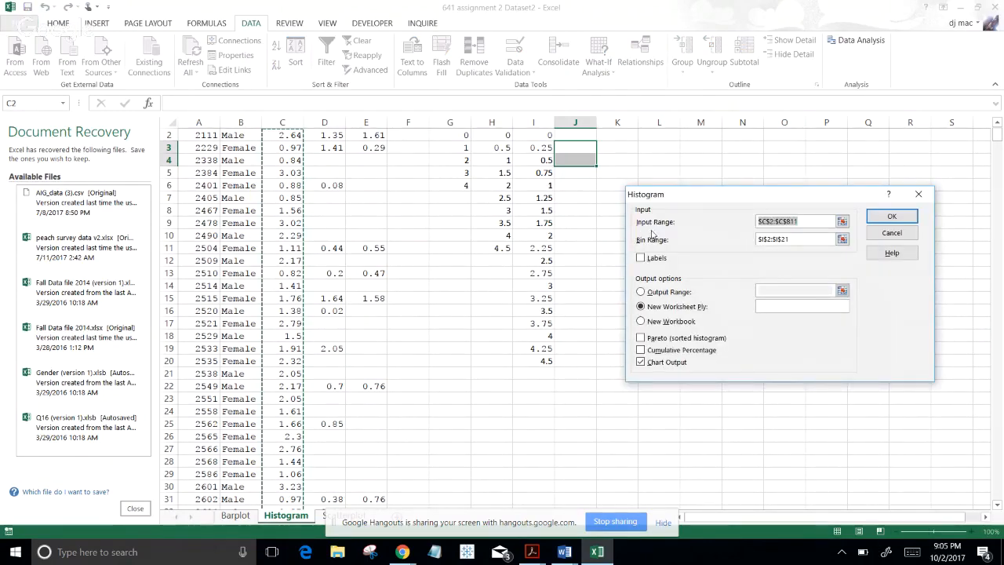
Set the histogram's input range to the day1 values in C2:C811.
{"action": "left_click", "coordinate": [842, 222]}
{"action": "scroll", "coordinate": [303, 148], "scroll_direction": "up", "scroll_amount": 1}
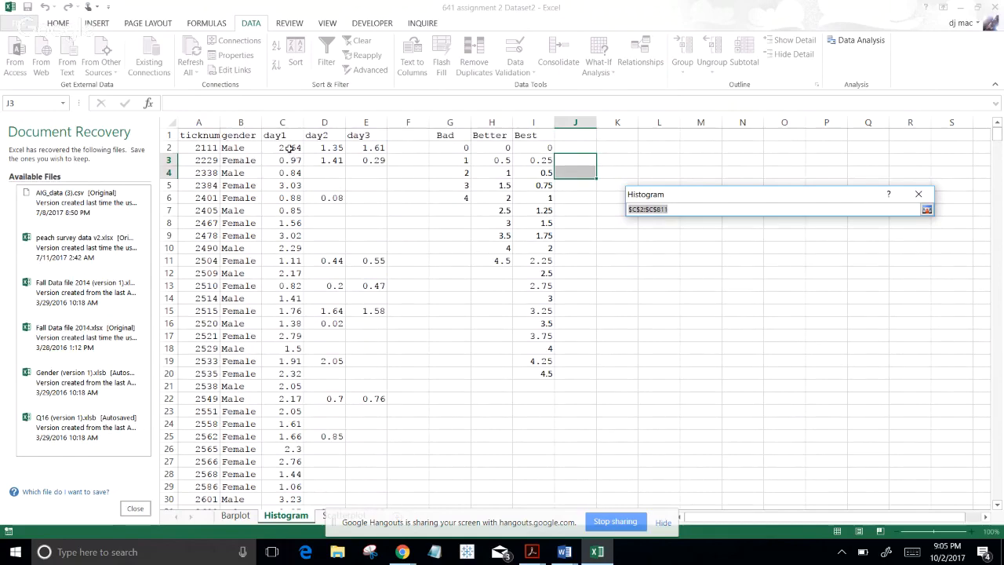
{"action": "left_click_drag", "start_coordinate": [290, 147], "coordinate": [284, 475]}
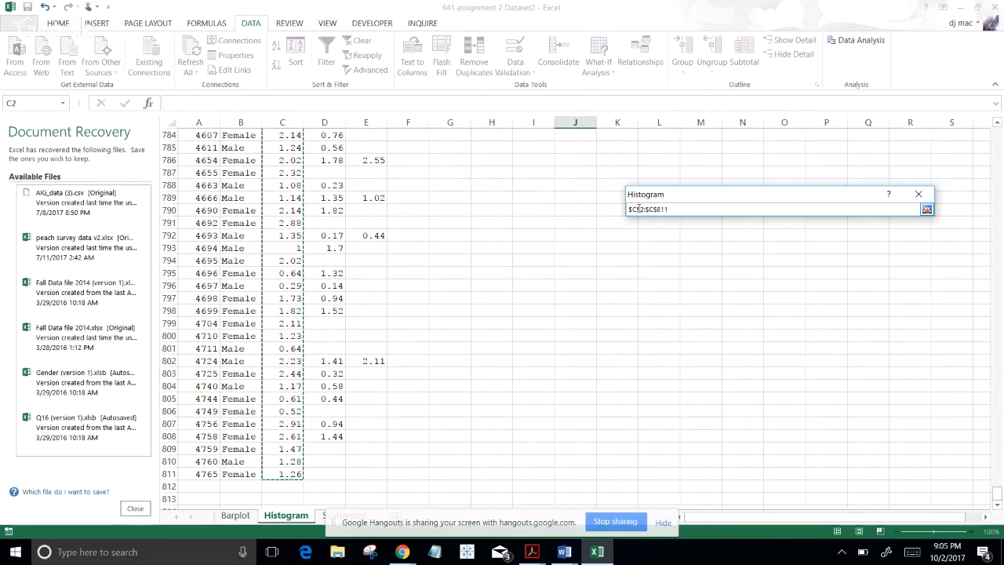
{"action": "left_click", "coordinate": [927, 209]}
Set the bin range to the Bad bins in G2:G6 and generate the histogram with chart output on a new worksheet.
{"action": "scroll", "coordinate": [789, 250], "scroll_direction": "up", "scroll_amount": 13}
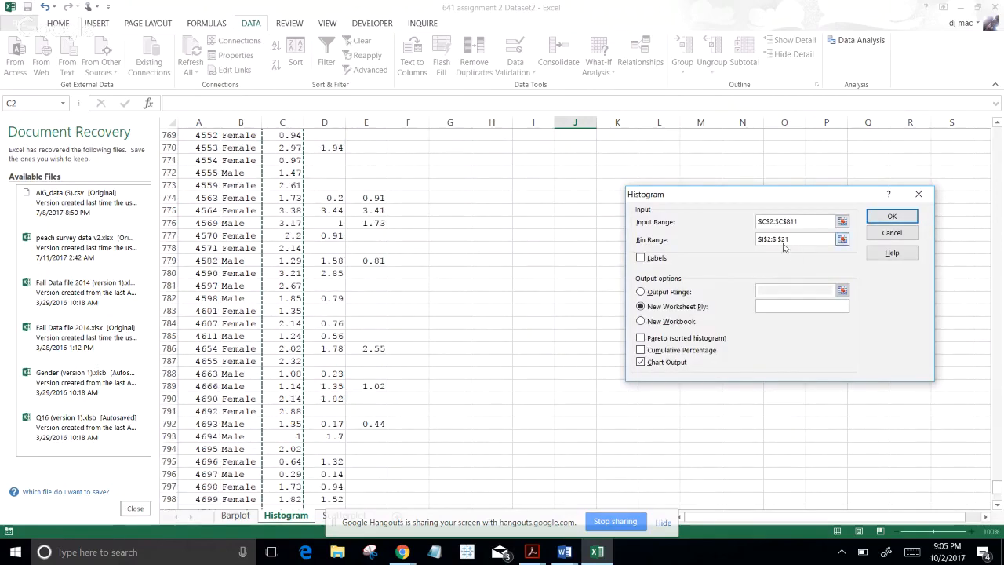
{"action": "left_click_drag", "start_coordinate": [997, 474], "coordinate": [998, 133]}
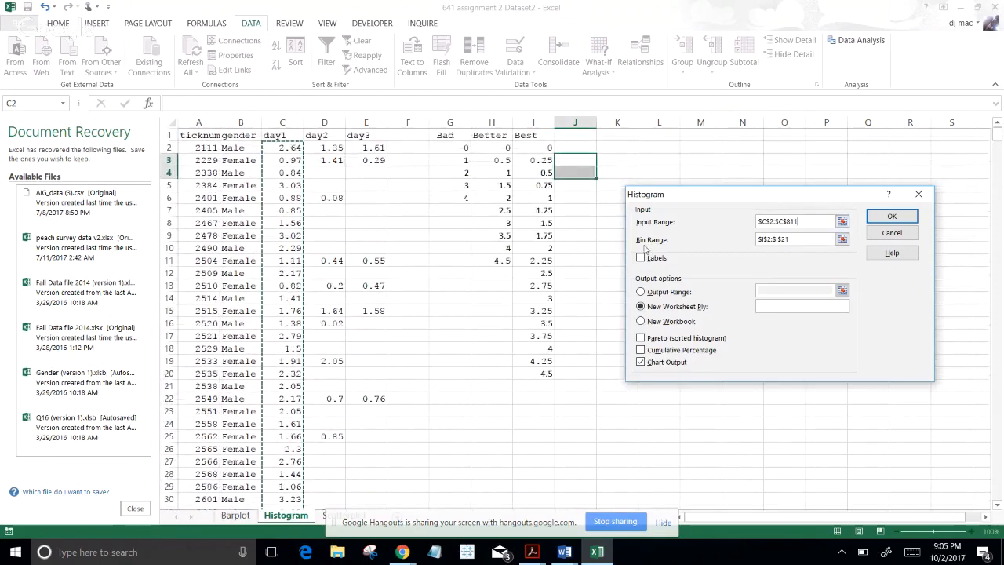
{"action": "left_click", "coordinate": [842, 240]}
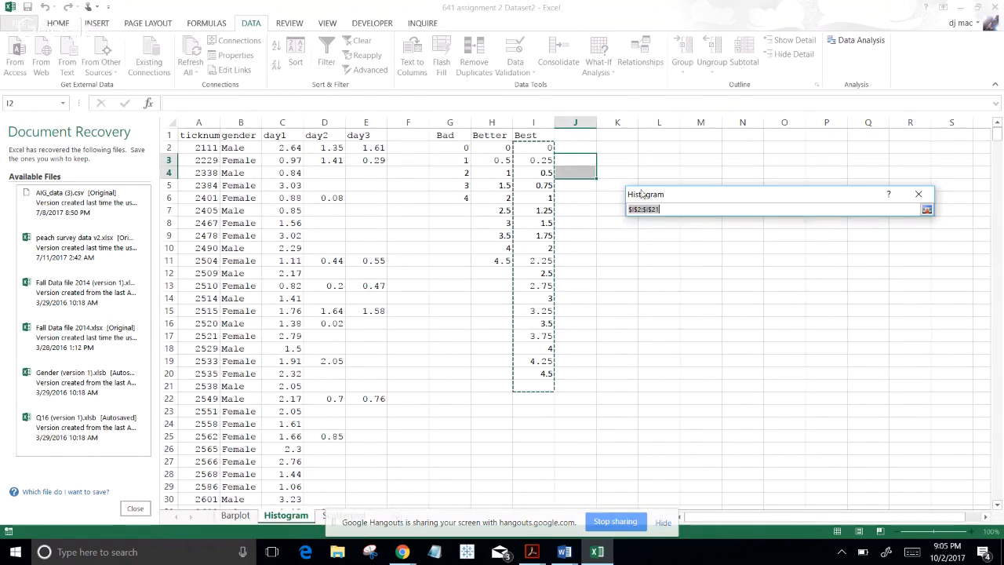
{"action": "left_click_drag", "start_coordinate": [467, 149], "coordinate": [451, 190]}
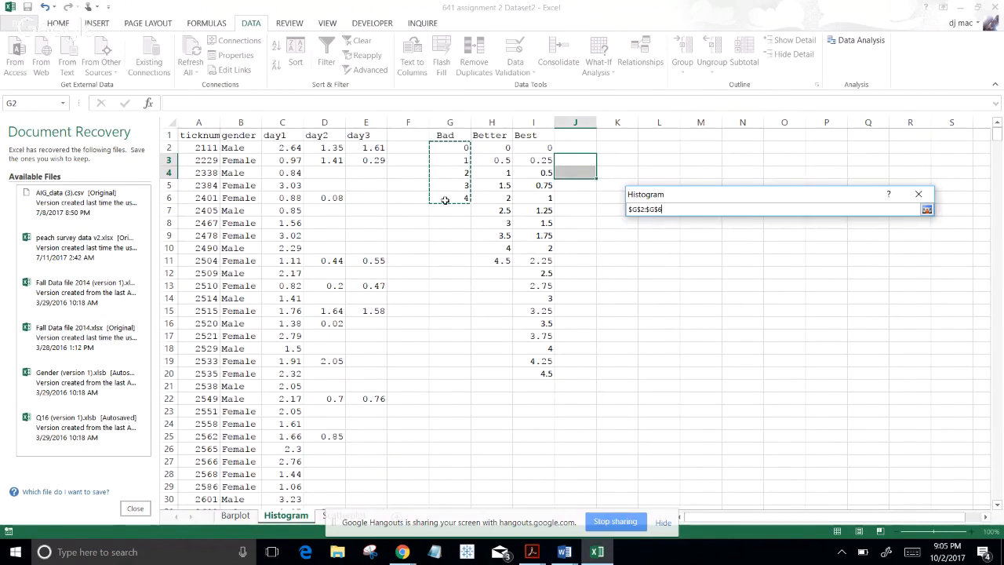
{"action": "left_click", "coordinate": [927, 211]}
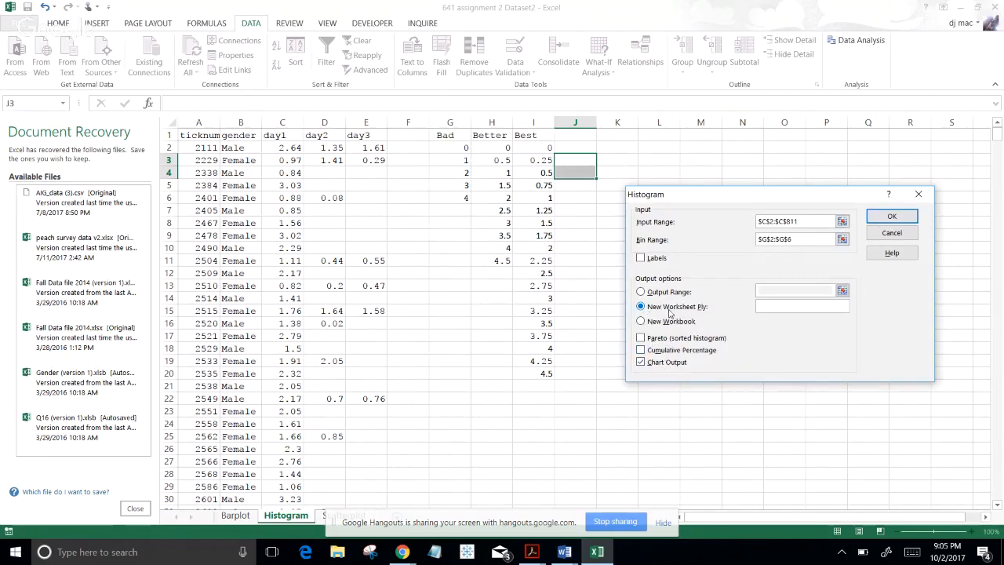
{"action": "left_click", "coordinate": [894, 217]}
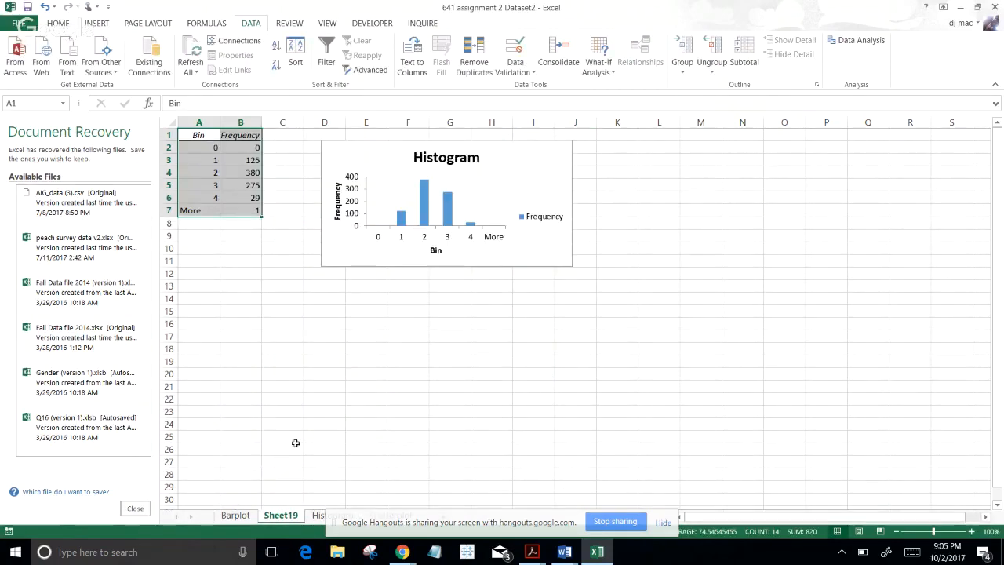
Hide the screen-sharing notice and enlarge the Bad-bins histogram chart to span about rows 2 to 21 and columns D to K.
{"action": "left_click", "coordinate": [667, 525]}
{"action": "left_click", "coordinate": [663, 523]}
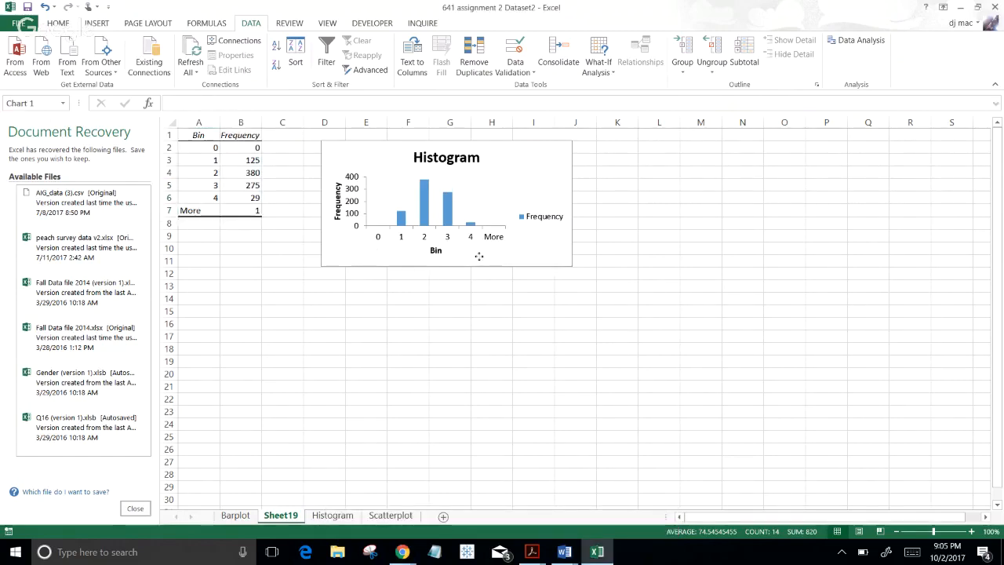
{"action": "left_click", "coordinate": [455, 260]}
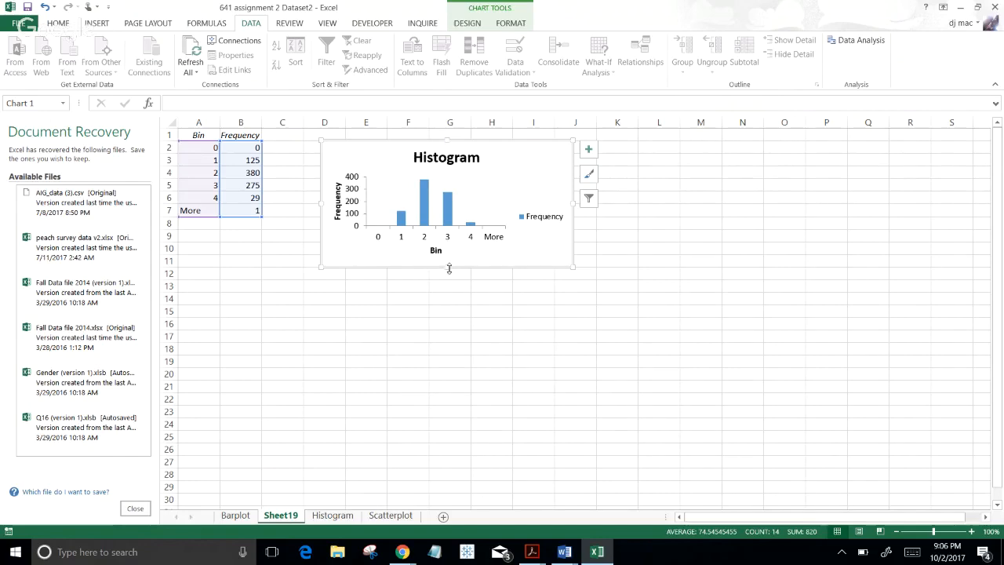
{"action": "left_click_drag", "start_coordinate": [449, 268], "coordinate": [439, 392]}
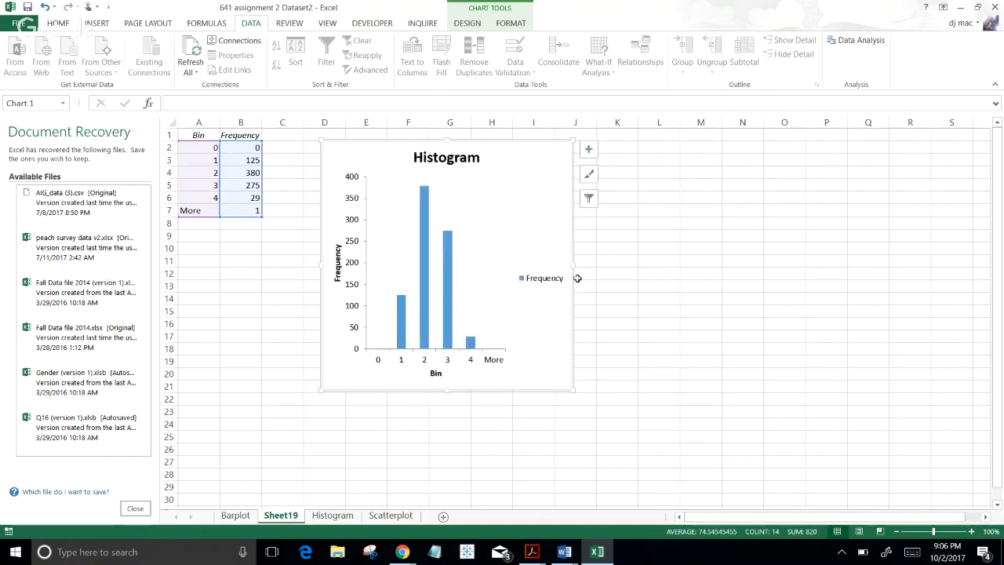
{"action": "left_click_drag", "start_coordinate": [573, 265], "coordinate": [634, 265]}
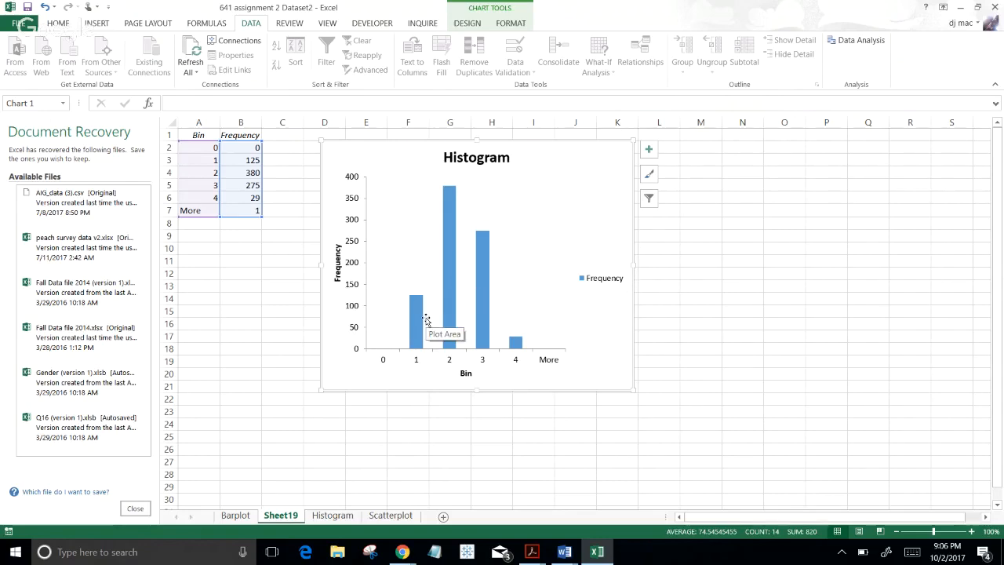
Generate a second day1 histogram from the Histogram sheet using the Better bins in H2:H11, output with a chart on a new worksheet.
{"action": "left_click", "coordinate": [314, 522]}
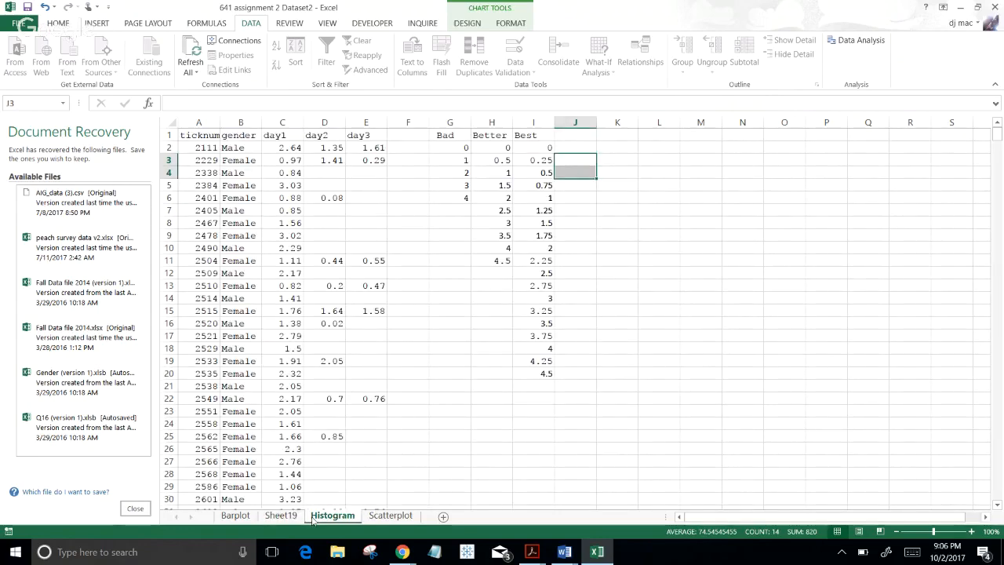
{"action": "left_click", "coordinate": [857, 40]}
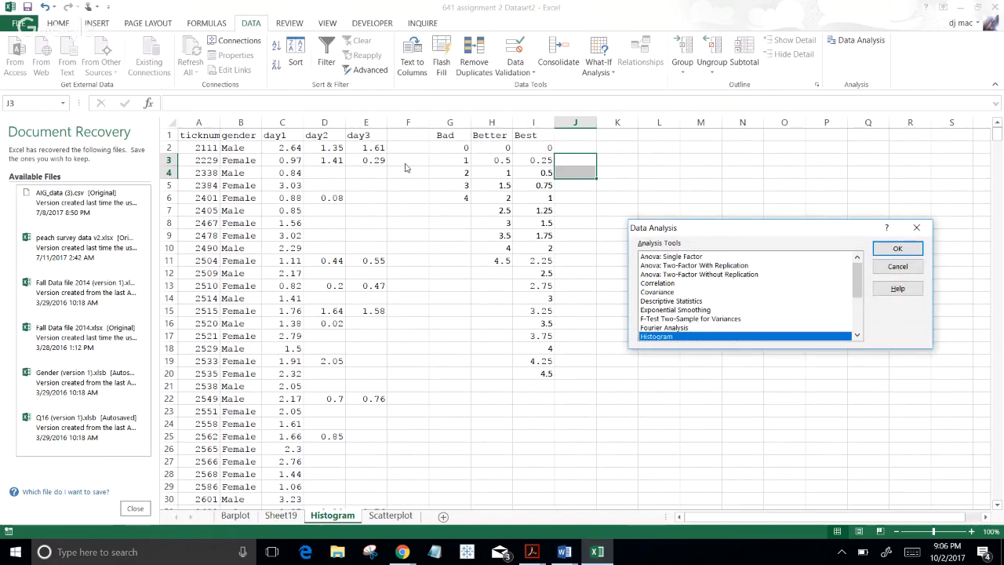
{"action": "left_click", "coordinate": [887, 245]}
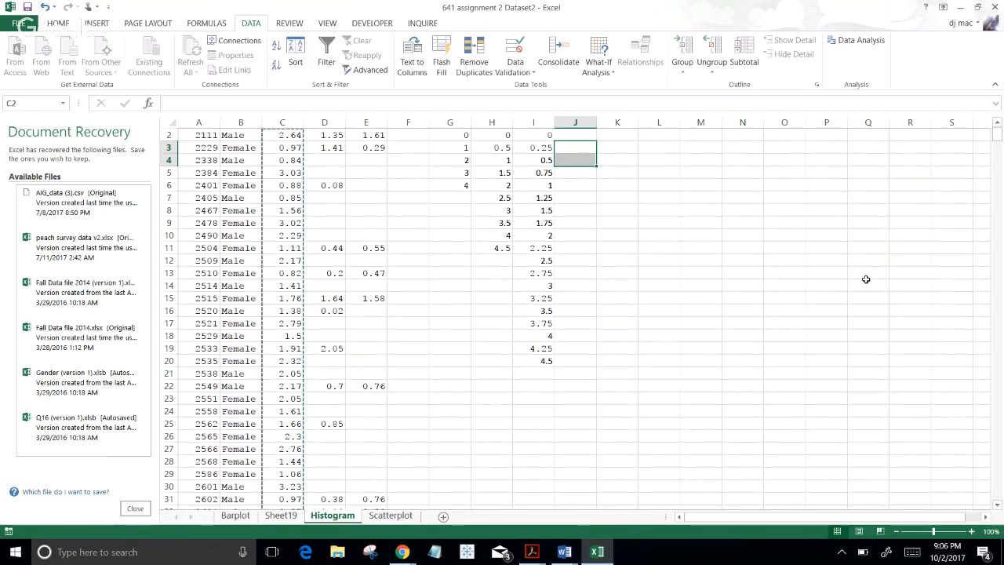
{"action": "left_click", "coordinate": [787, 217]}
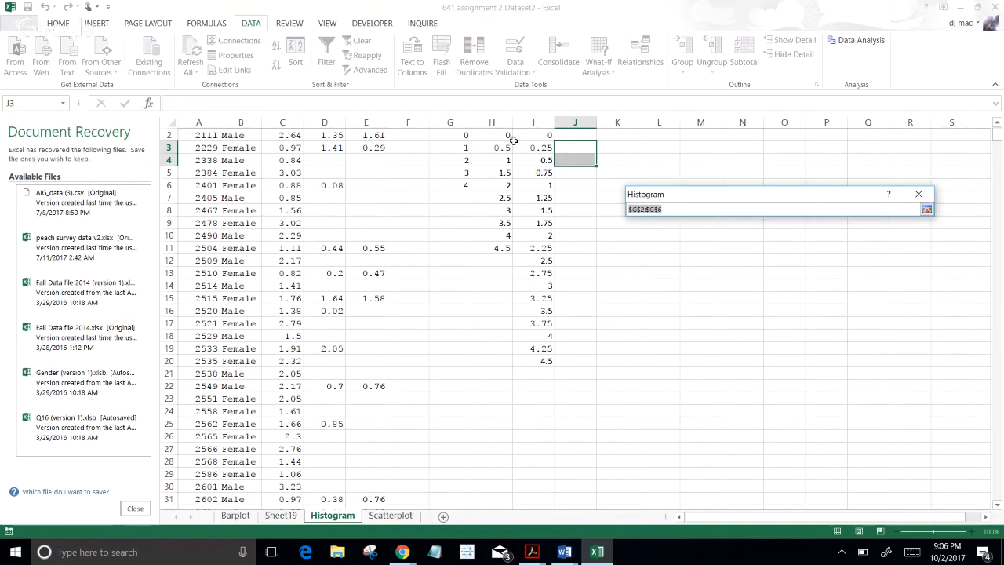
{"action": "left_click_drag", "start_coordinate": [513, 140], "coordinate": [491, 246]}
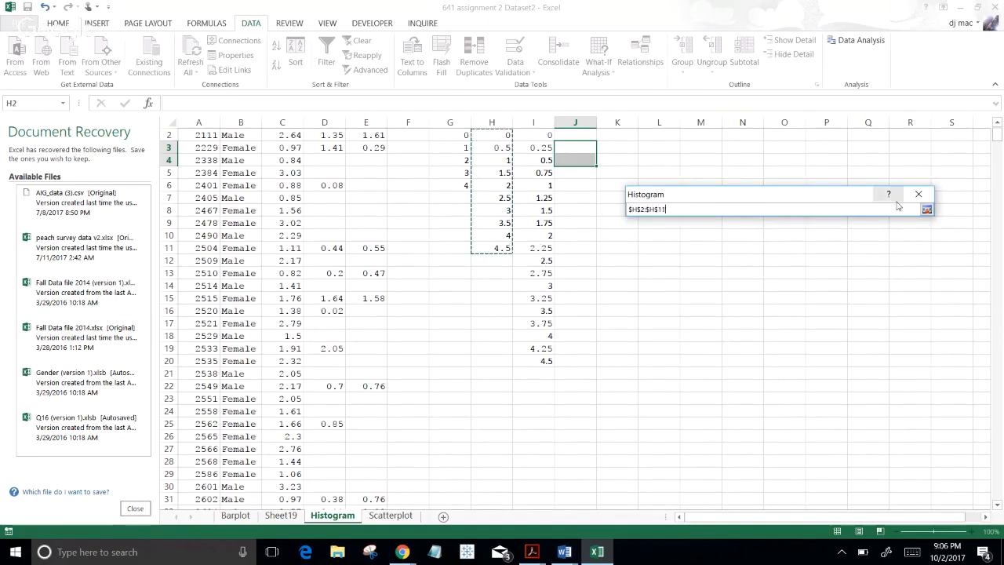
{"action": "left_click", "coordinate": [927, 208]}
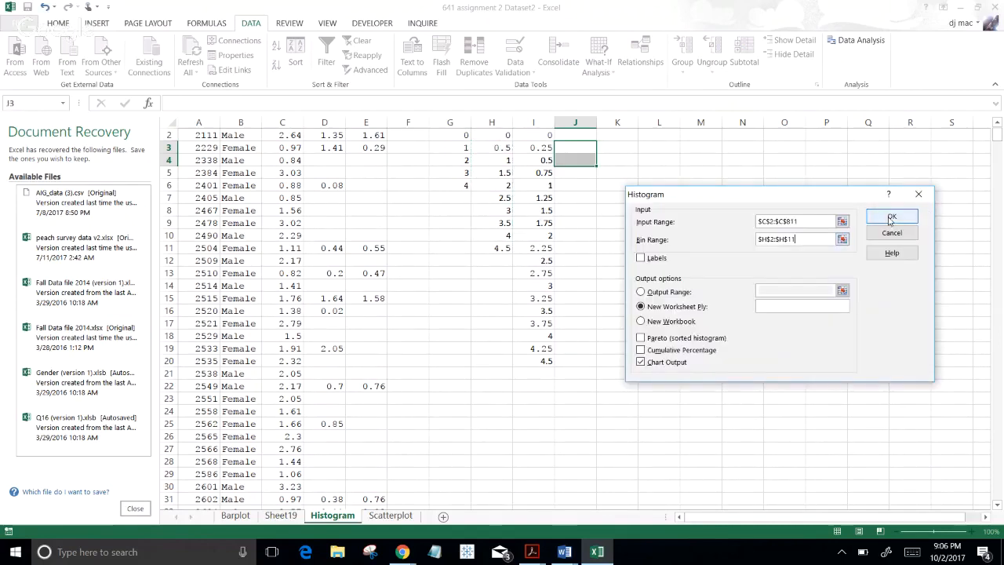
{"action": "left_click", "coordinate": [892, 218]}
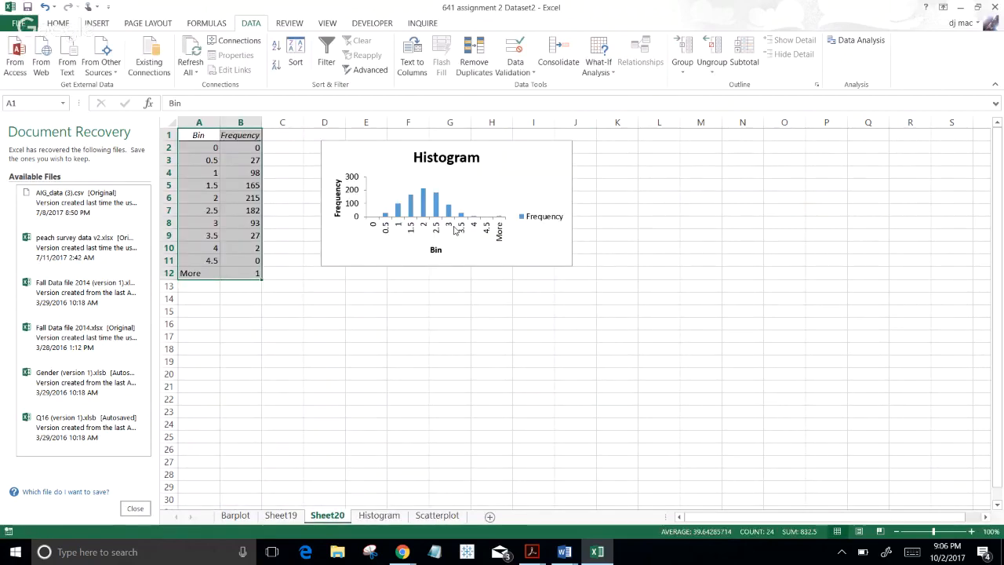
Enlarge the Better-bins histogram chart to span about rows 2 to 24 and columns D to K, and deselect it.
{"action": "left_click", "coordinate": [460, 248]}
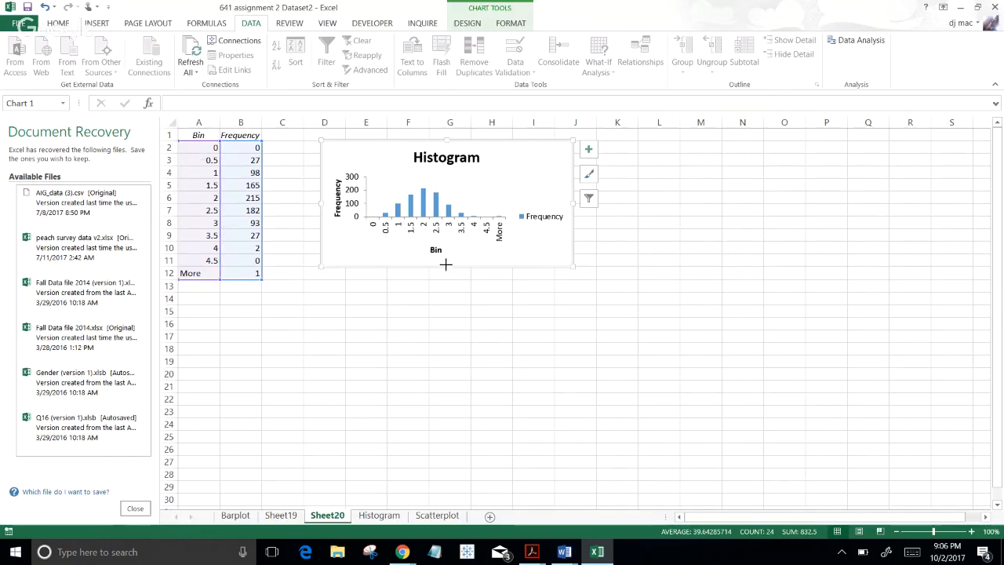
{"action": "left_click_drag", "start_coordinate": [446, 265], "coordinate": [423, 428]}
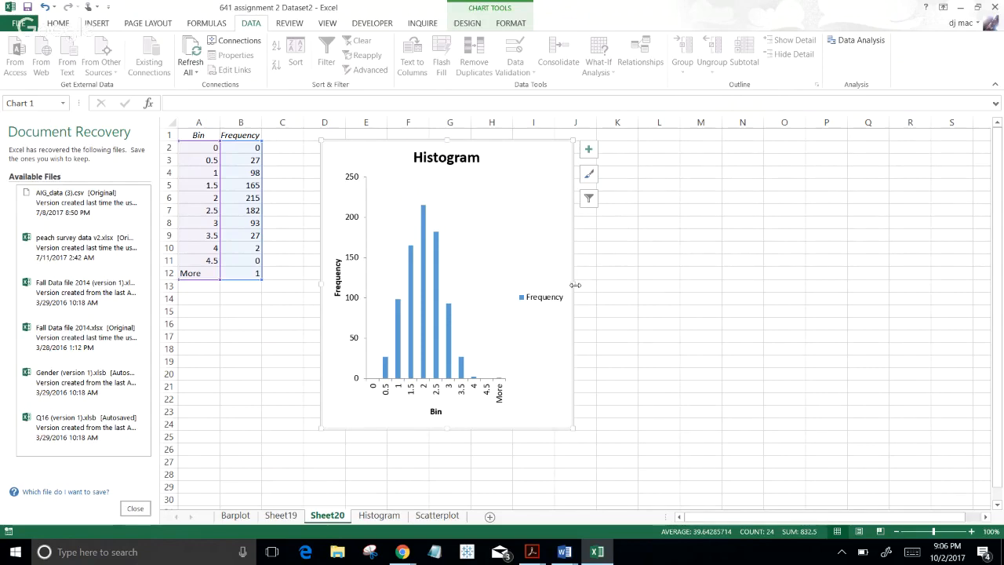
{"action": "left_click_drag", "start_coordinate": [575, 284], "coordinate": [633, 286]}
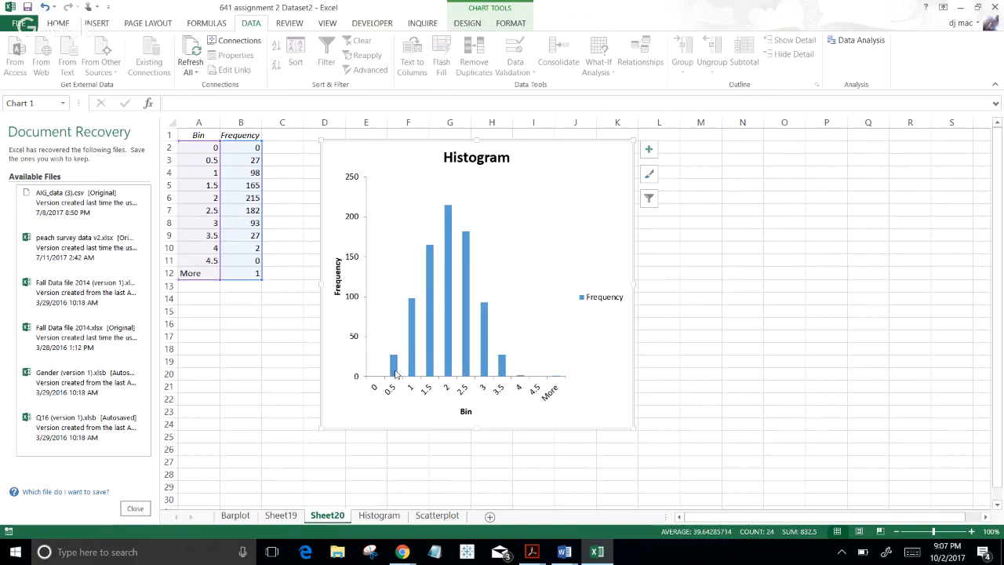
{"action": "left_click", "coordinate": [689, 324]}
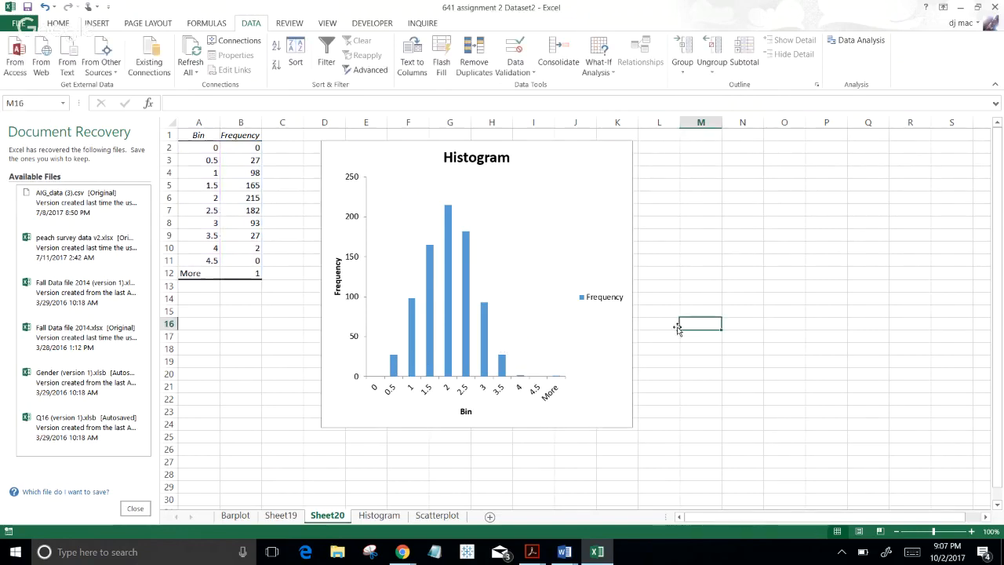
Generate a third day1 histogram from the Histogram sheet using the Best bins in I2:I20, output with a chart on a new worksheet.
{"action": "left_click", "coordinate": [374, 516]}
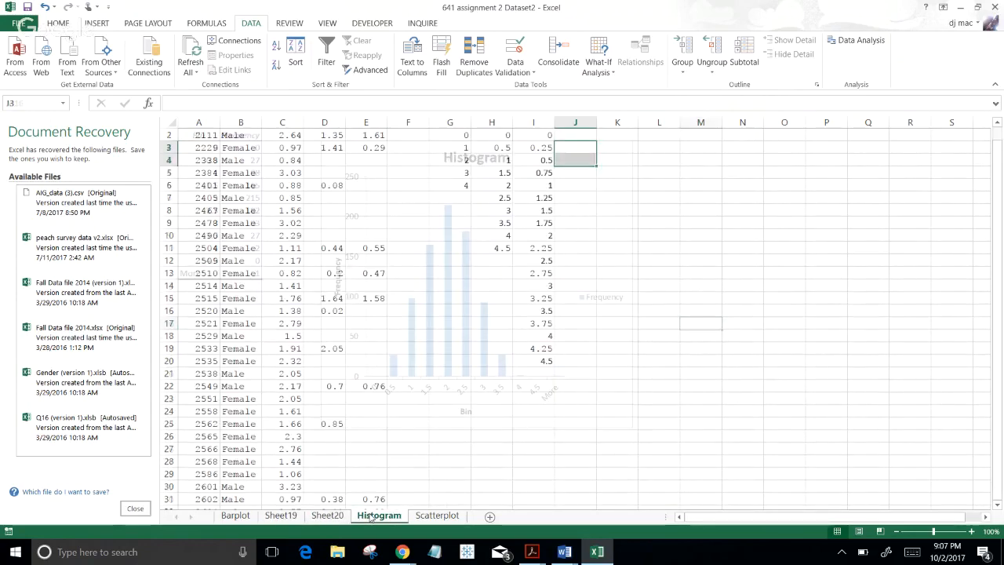
{"action": "left_click", "coordinate": [857, 40]}
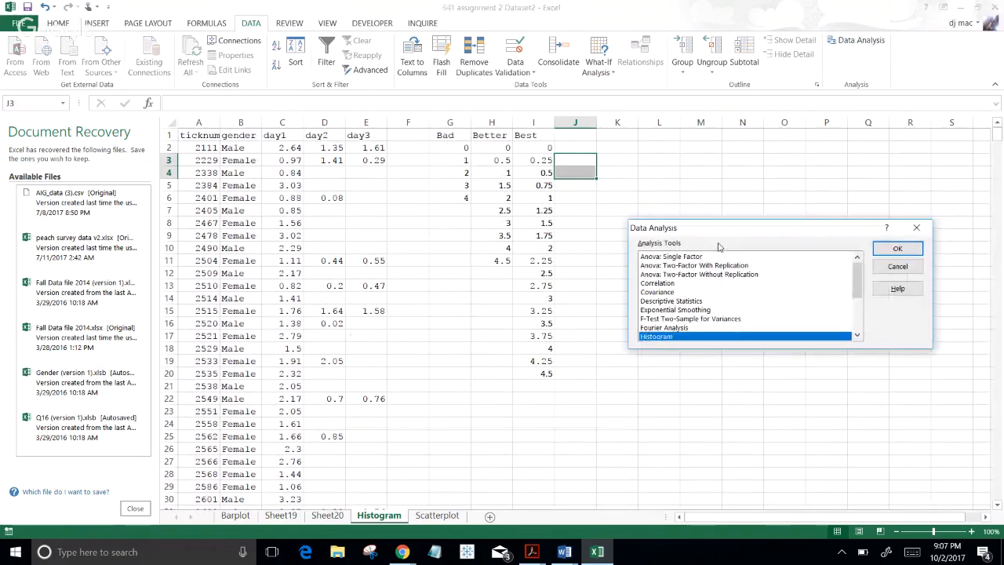
{"action": "left_click", "coordinate": [904, 251]}
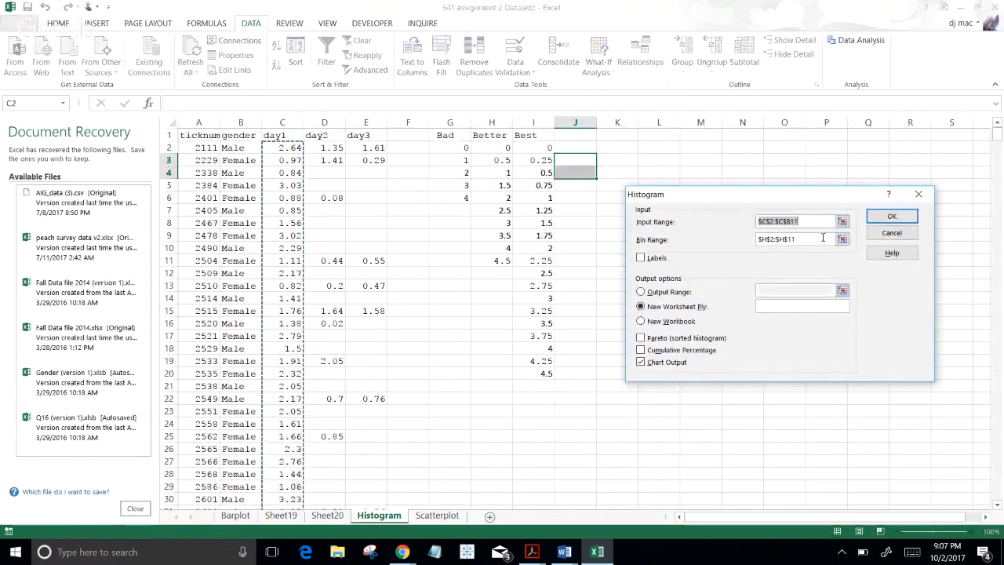
{"action": "left_click", "coordinate": [842, 240]}
{"action": "left_click_drag", "start_coordinate": [542, 148], "coordinate": [547, 374]}
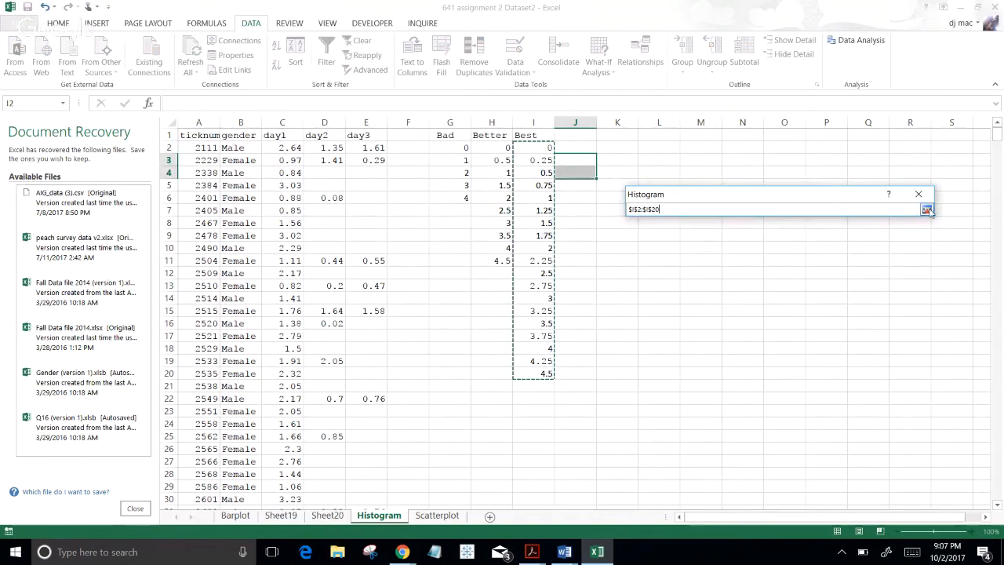
{"action": "left_click", "coordinate": [926, 210]}
{"action": "left_click", "coordinate": [889, 220]}
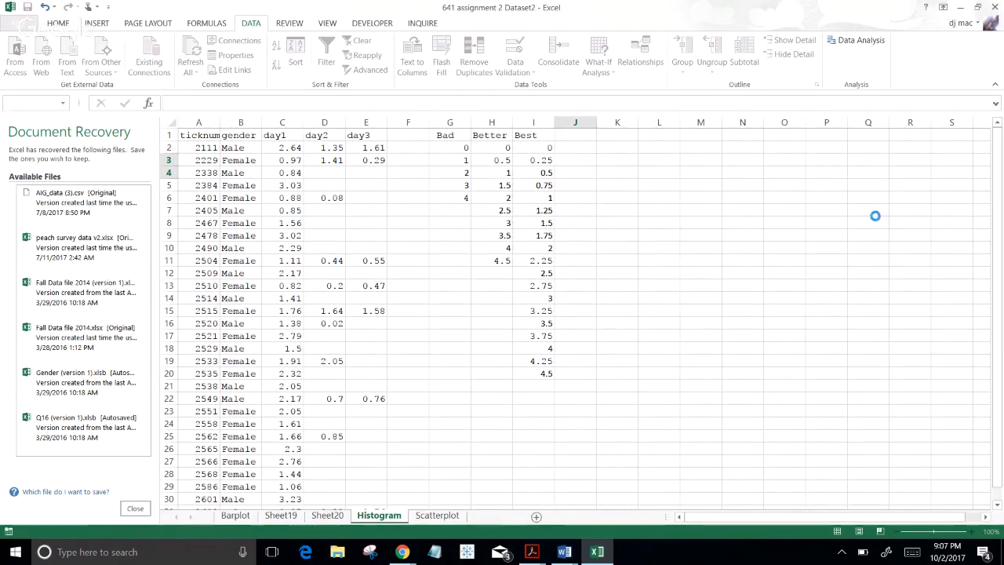
Enlarge the Best-bins histogram chart to span about rows 2 to 28 and columns D to M.
{"action": "left_click", "coordinate": [495, 246]}
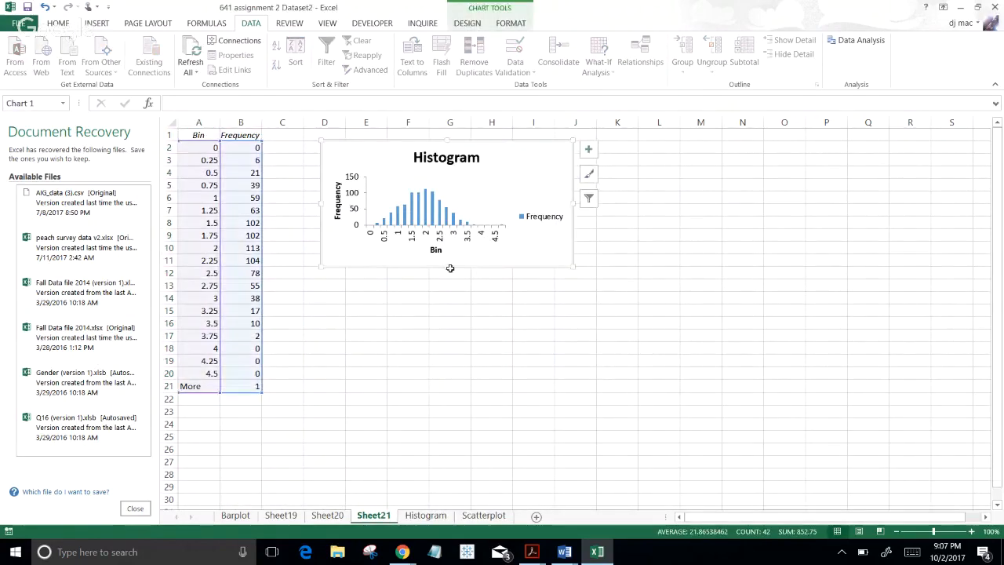
{"action": "left_click_drag", "start_coordinate": [447, 267], "coordinate": [447, 477]}
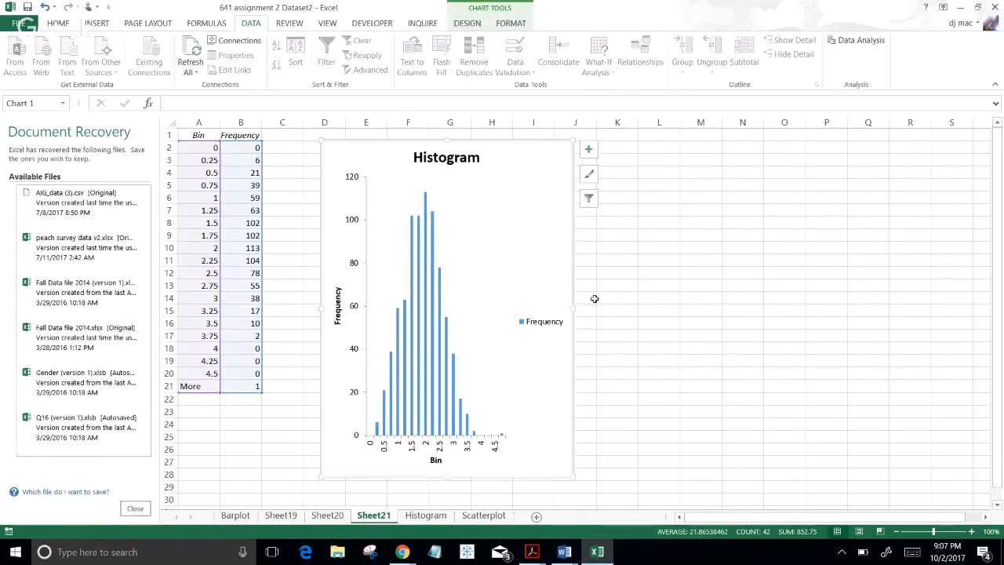
{"action": "left_click_drag", "start_coordinate": [575, 308], "coordinate": [715, 299]}
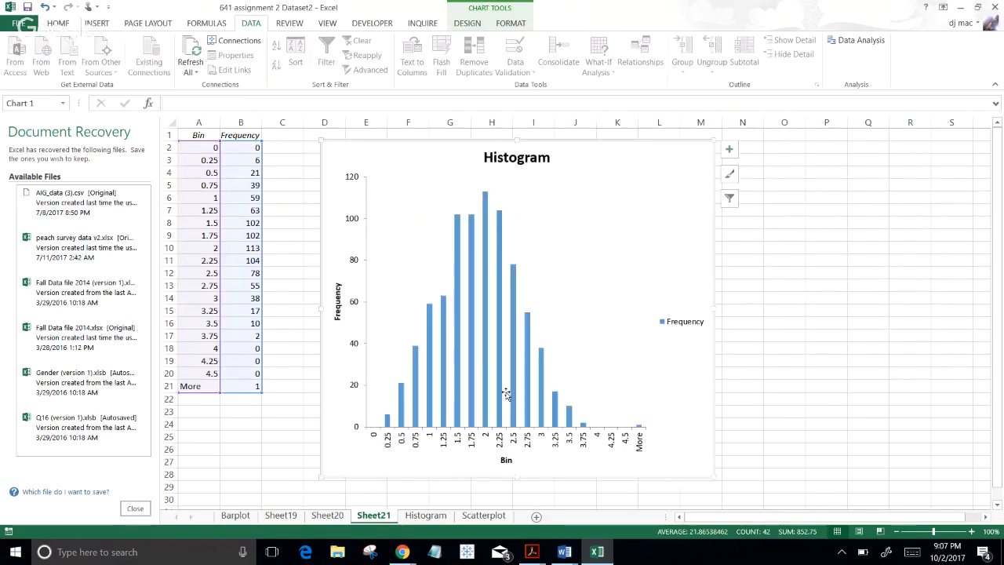
Compare the shapes of the Bad, Better and Best histograms across their three worksheets.
{"action": "left_click", "coordinate": [281, 516]}
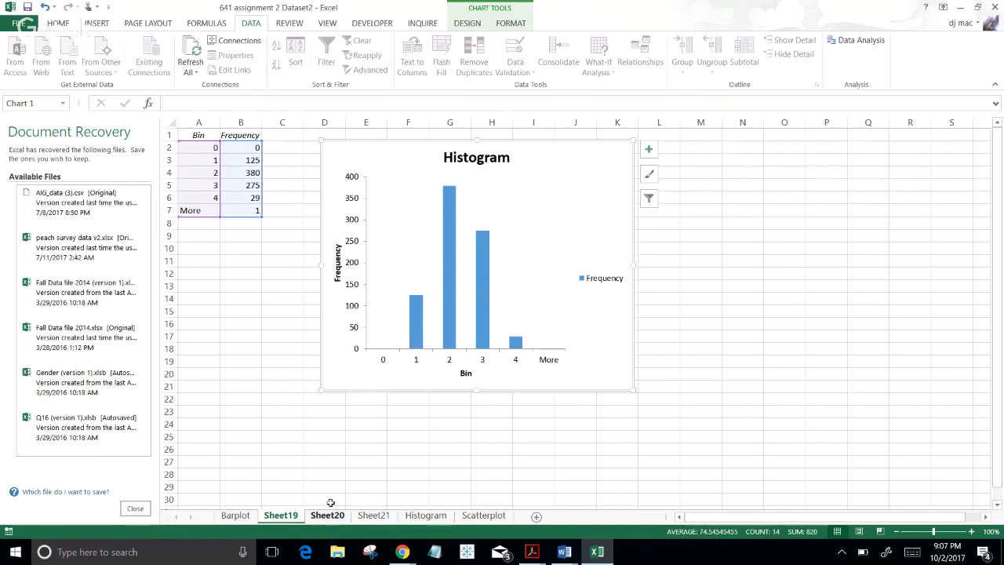
{"action": "left_click", "coordinate": [371, 518]}
{"action": "left_click", "coordinate": [329, 517]}
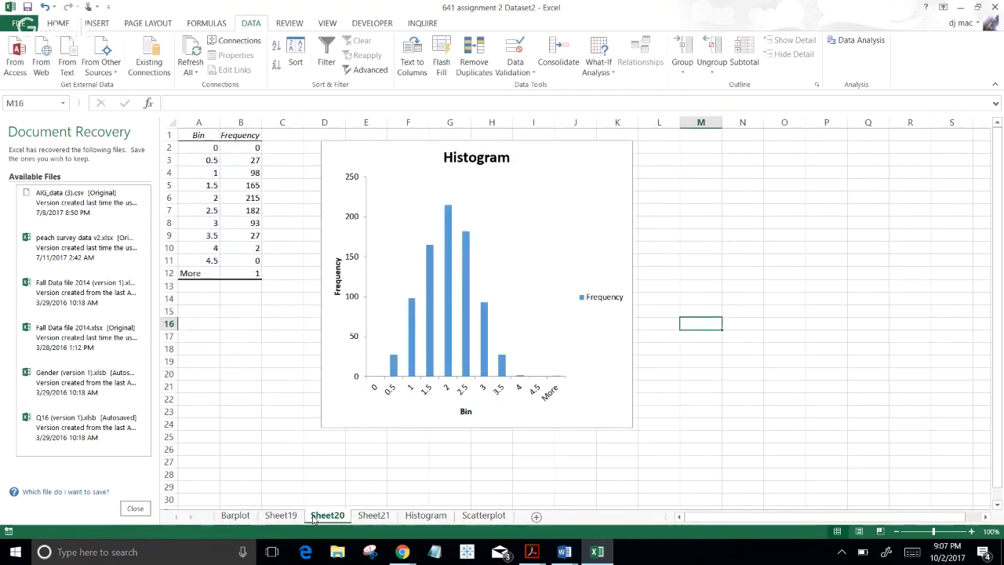
{"action": "left_click", "coordinate": [289, 518]}
{"action": "left_click", "coordinate": [327, 516]}
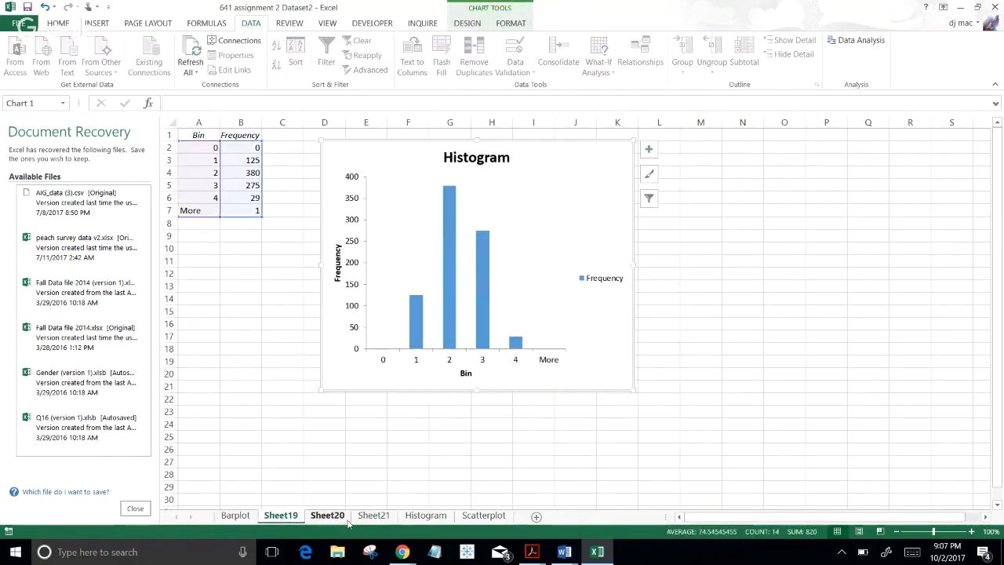
{"action": "left_click", "coordinate": [374, 516]}
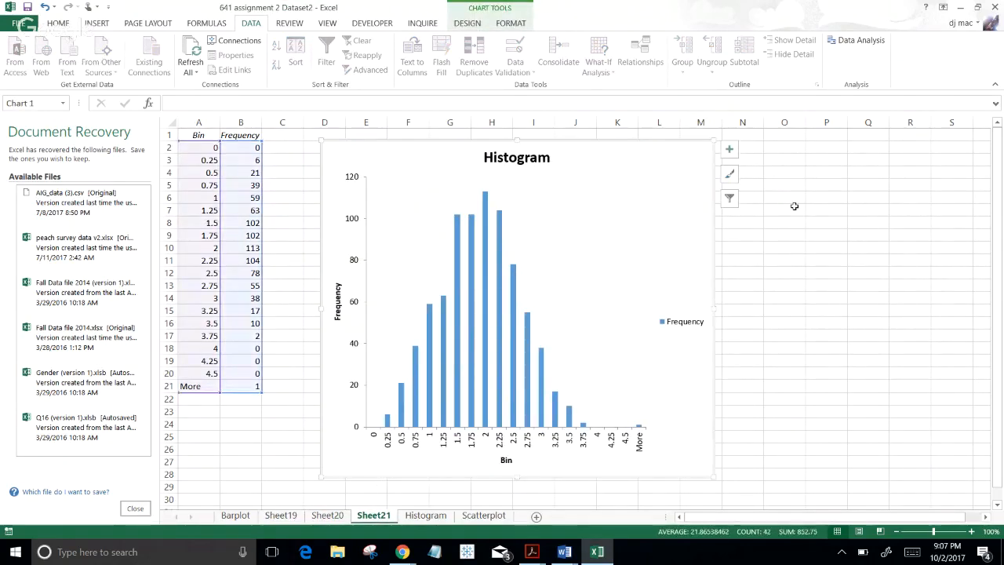
Select the Best-bins histogram chart and display its list of available chart elements.
{"action": "left_click", "coordinate": [725, 159]}
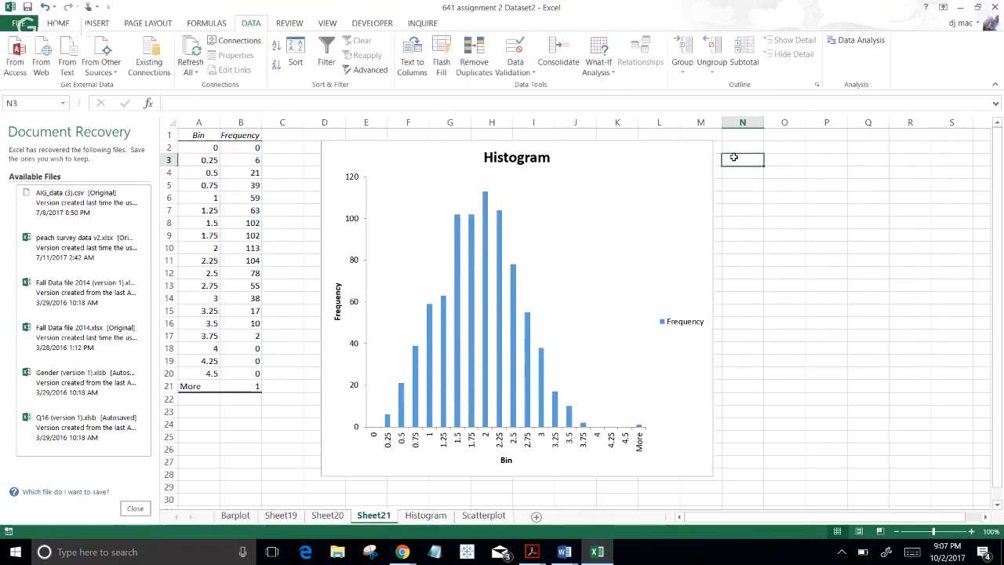
{"action": "left_click", "coordinate": [687, 159]}
{"action": "left_click", "coordinate": [730, 149]}
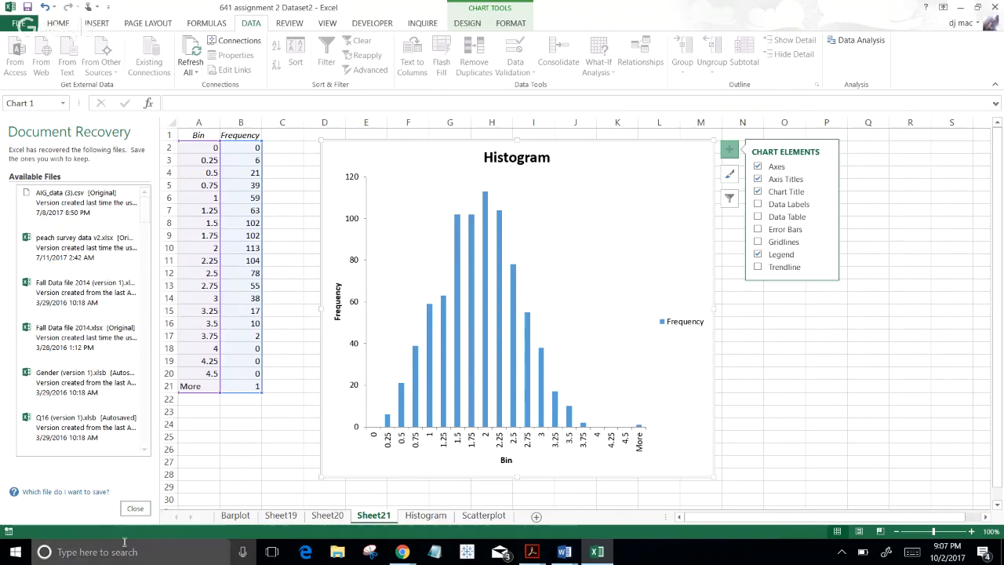
Switch to the Chrome window with the YouTube Live Events page.
{"action": "left_click", "coordinate": [403, 553]}
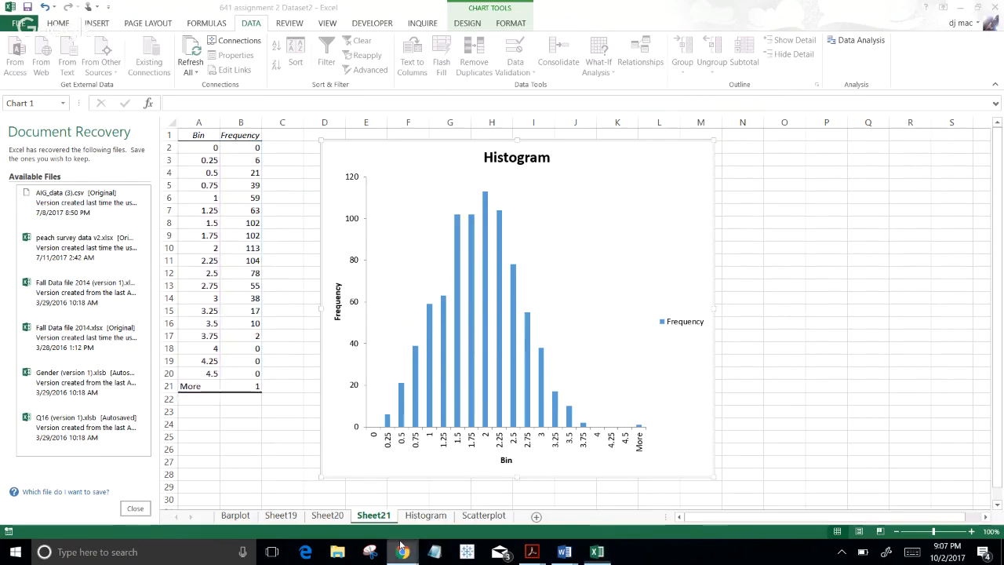
{"action": "mouse_move", "coordinate": [300, 493]}
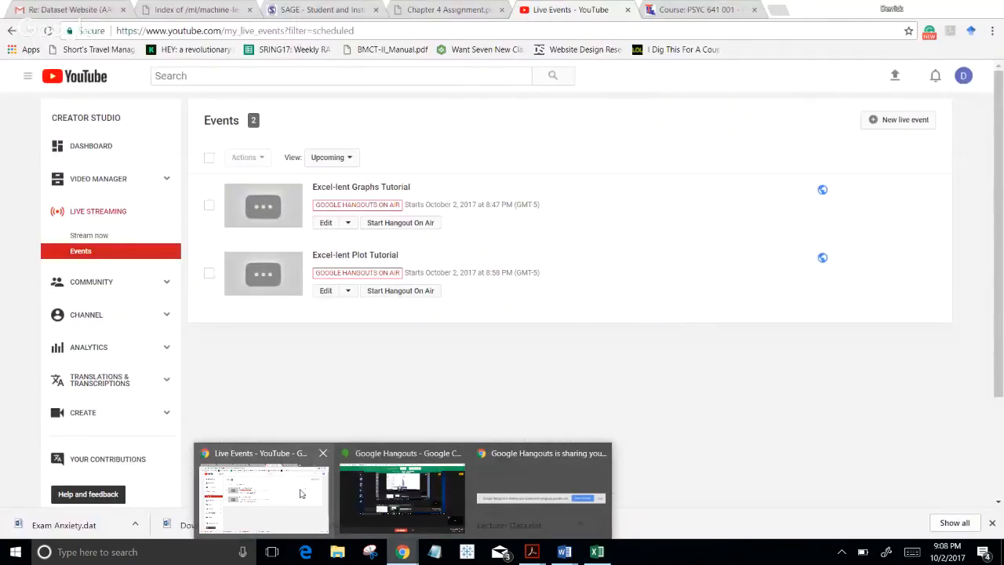